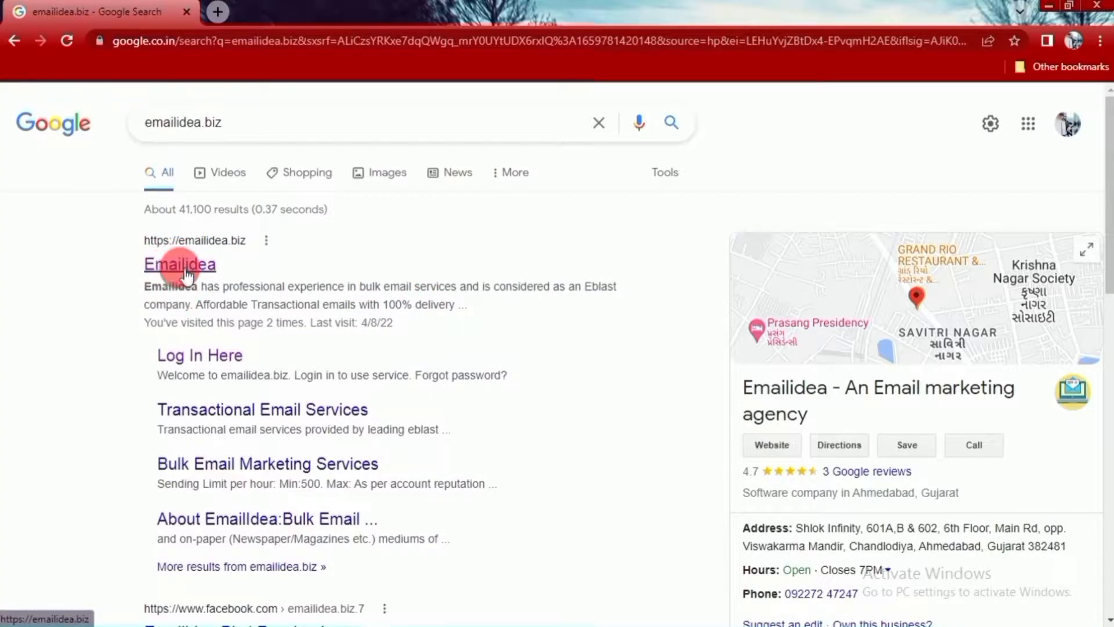
- Open the Emailidea website from the search results and go to its login page
{"action": "left_click", "coordinate": [185, 267]}
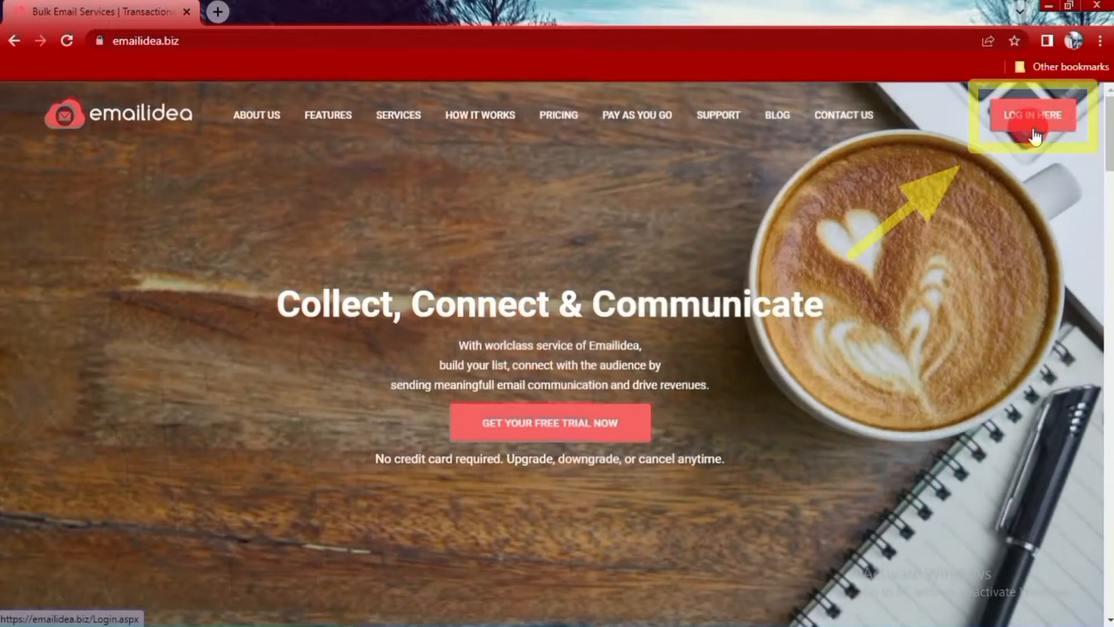
{"action": "left_click", "coordinate": [1033, 119]}
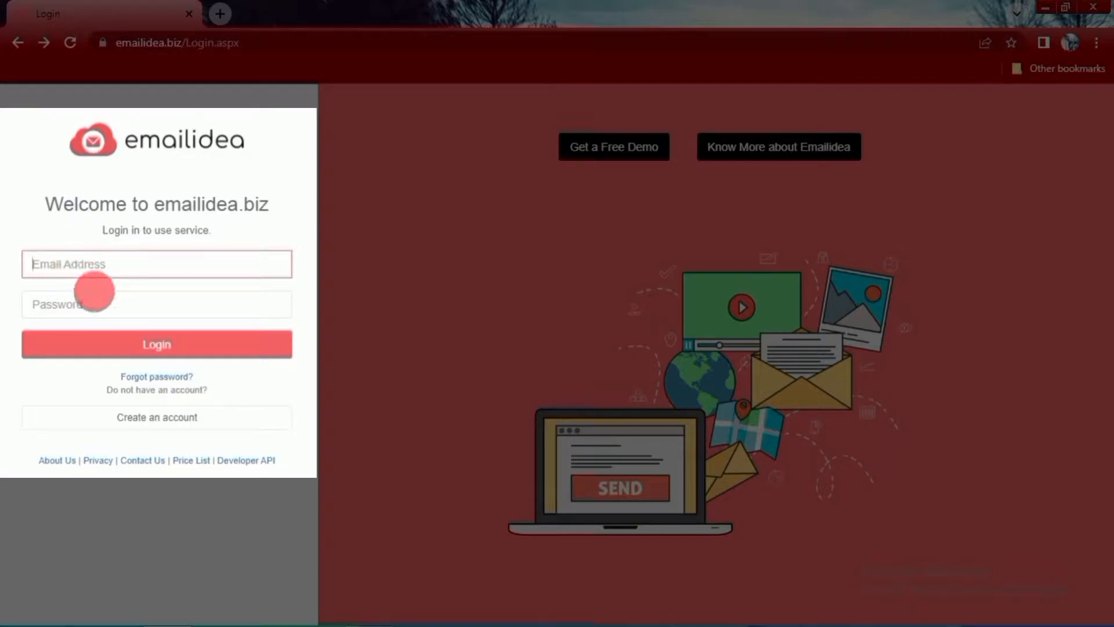
{"action": "left_click", "coordinate": [87, 314]}
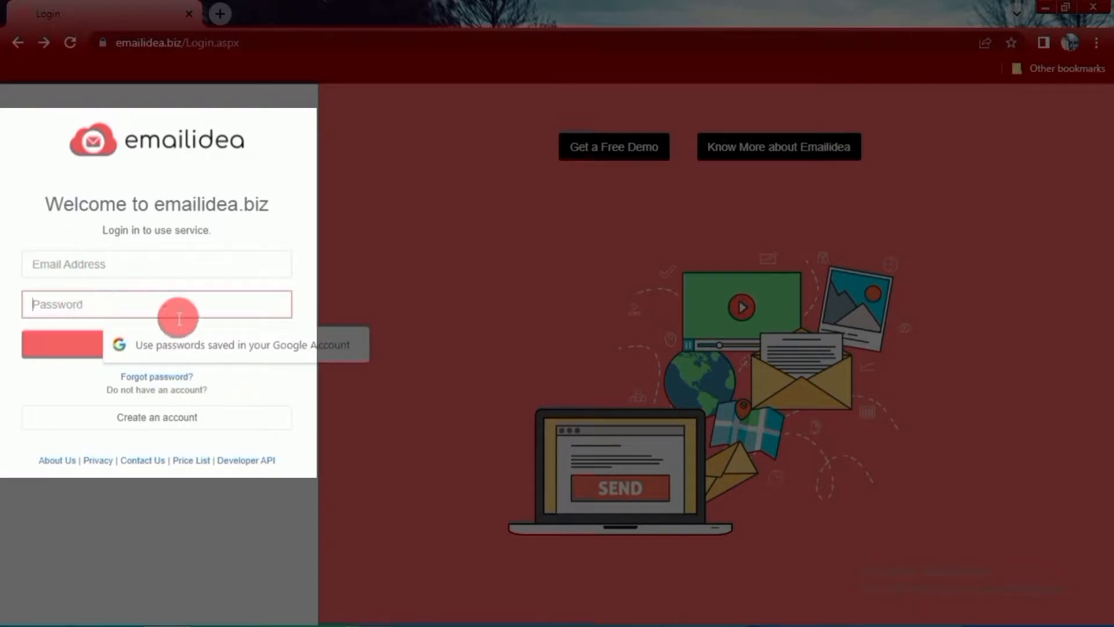
{"action": "left_click", "coordinate": [97, 533]}
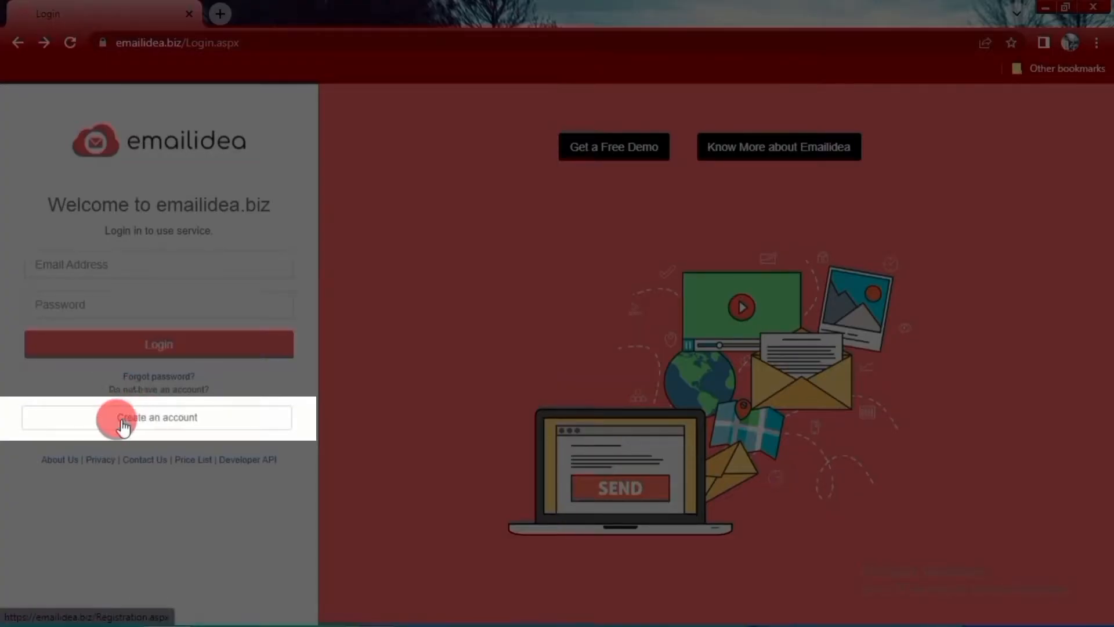
- Open the account registration form, go through its password, mobile, executive email and referral code fields, and agree to the terms of service
{"action": "left_click", "coordinate": [165, 425]}
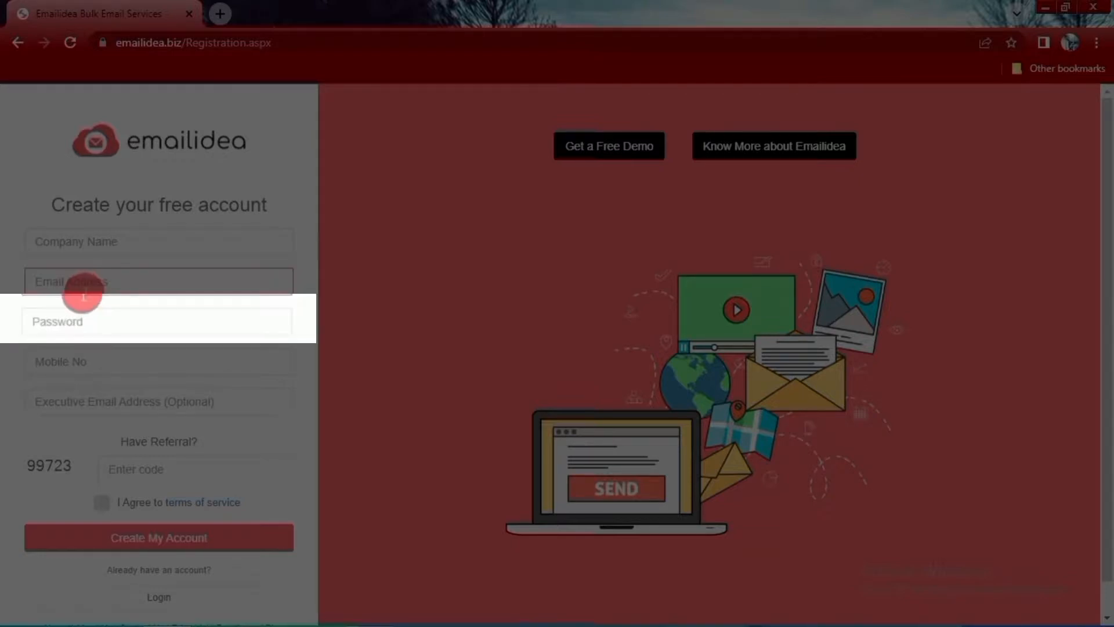
{"action": "left_click", "coordinate": [88, 330]}
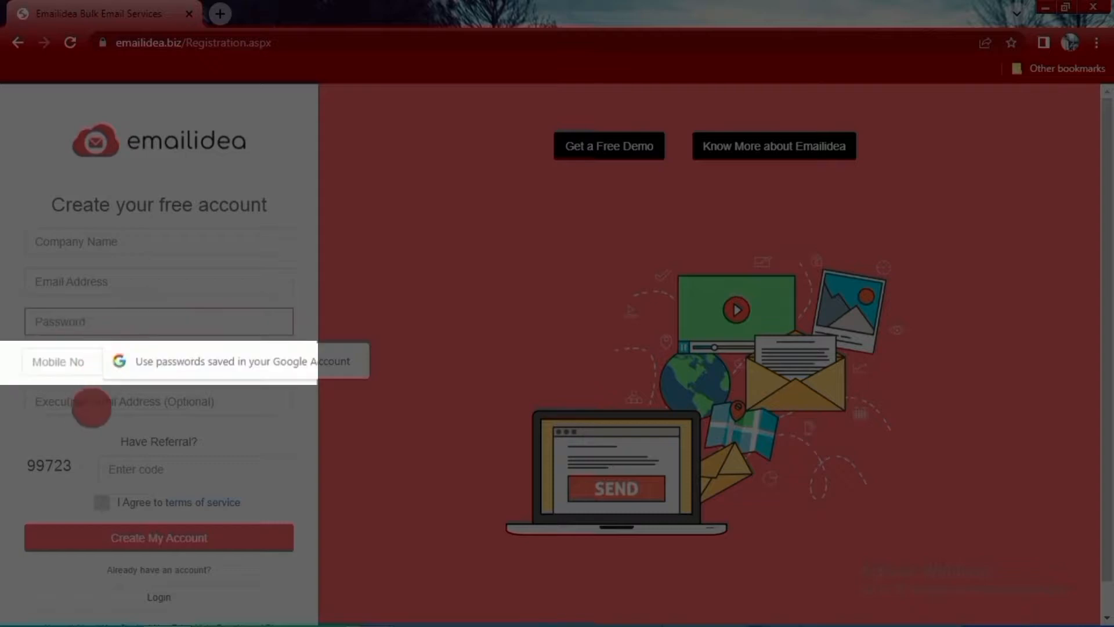
{"action": "left_click", "coordinate": [64, 355]}
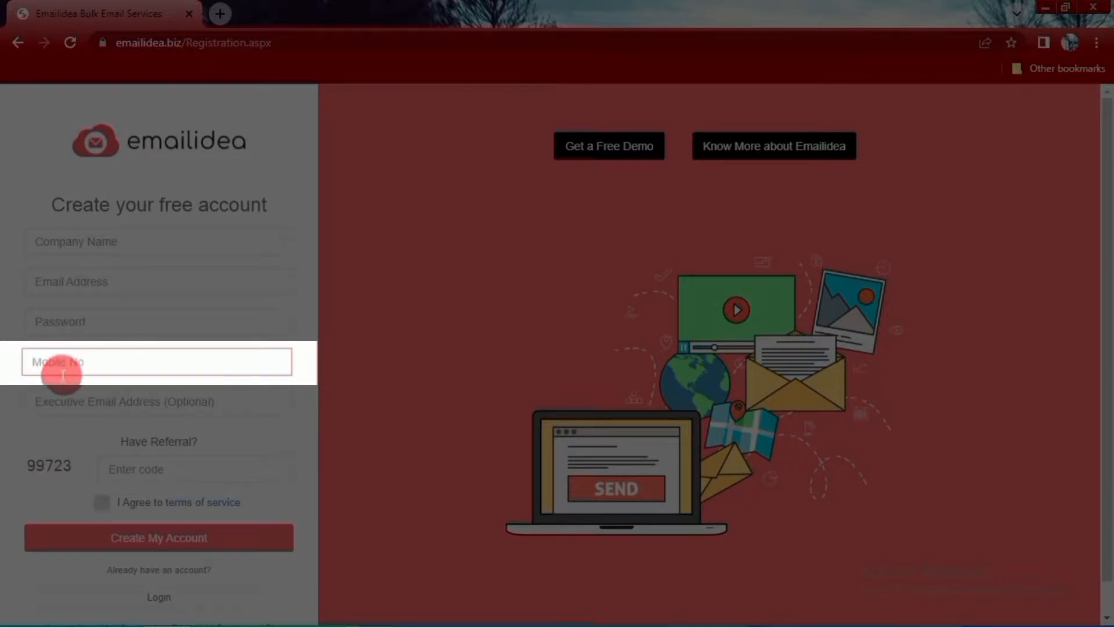
{"action": "left_click", "coordinate": [142, 408]}
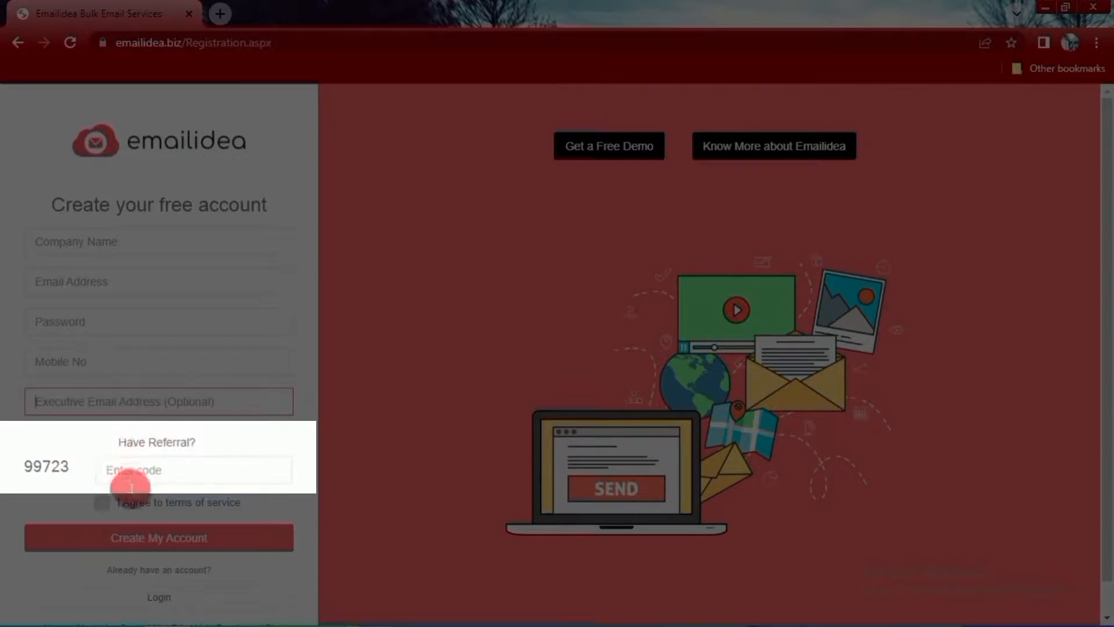
{"action": "left_click", "coordinate": [149, 471]}
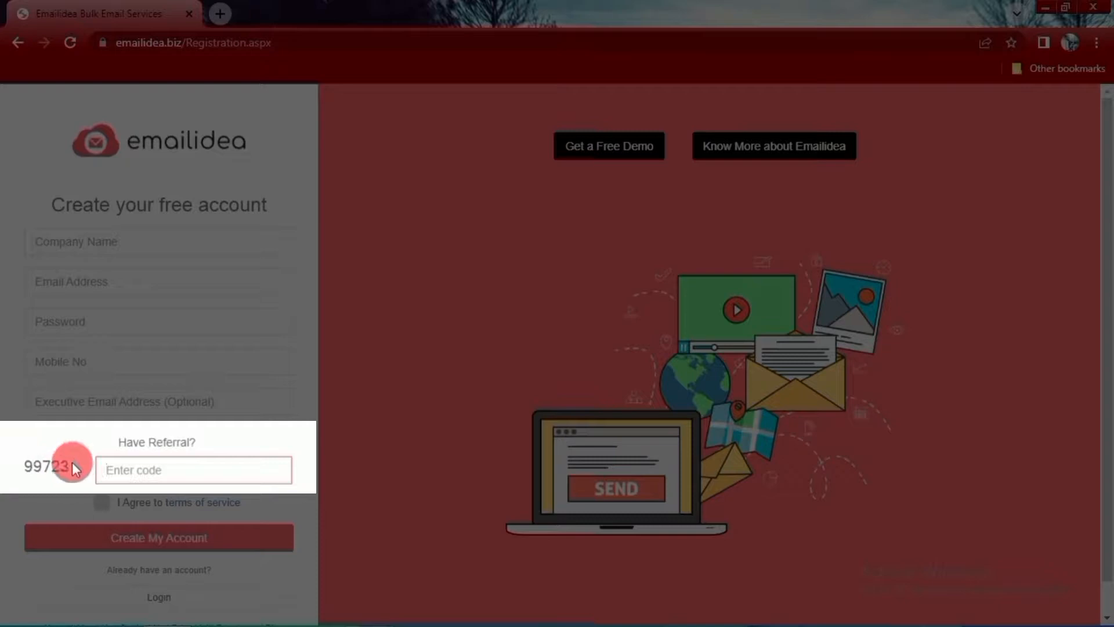
{"action": "left_click", "coordinate": [101, 504]}
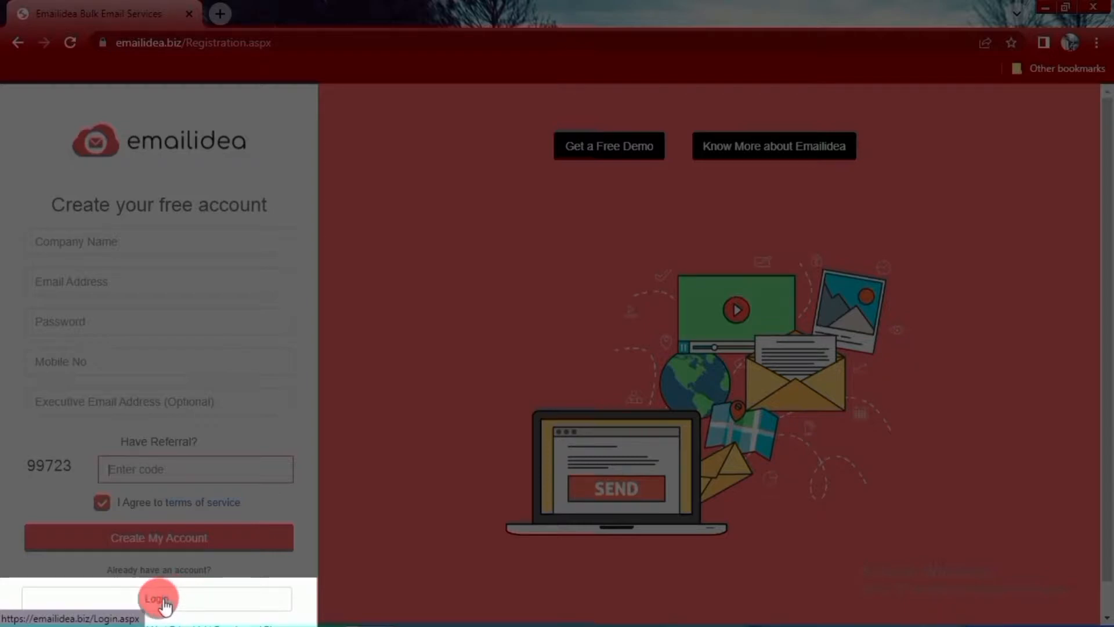
- Return to the login page and sign in with the account's email address and password
{"action": "left_click", "coordinate": [165, 602]}
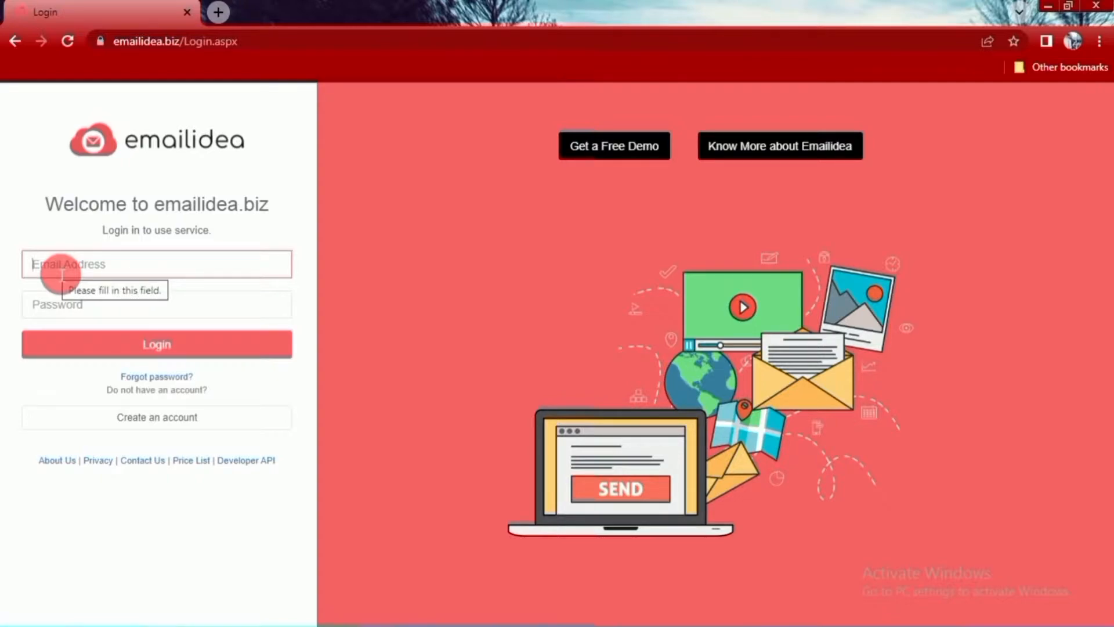
{"action": "left_click", "coordinate": [99, 267]}
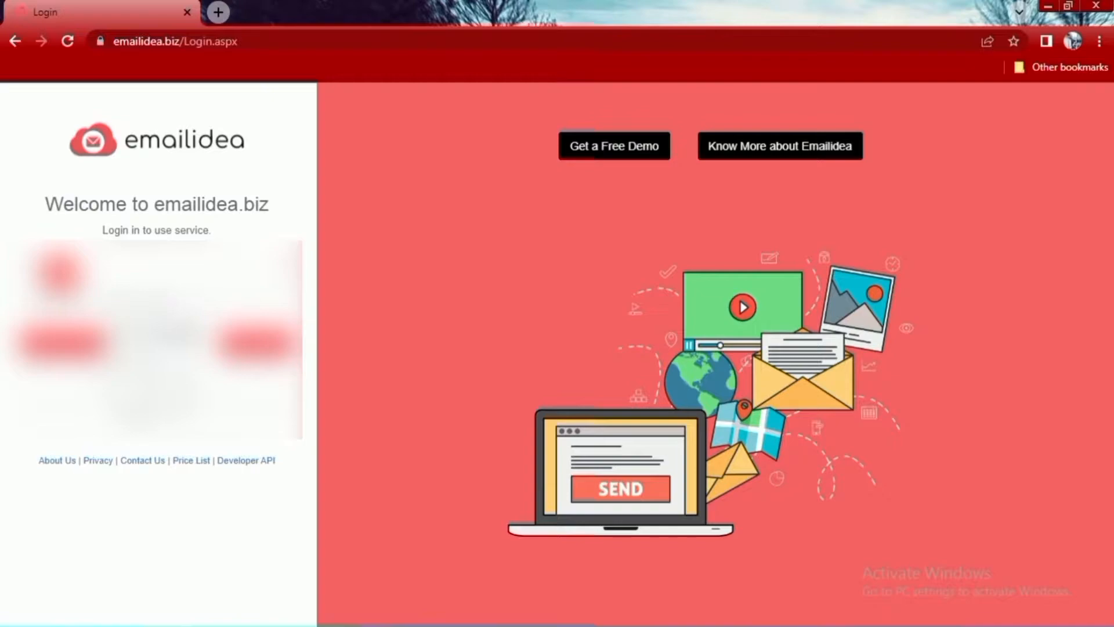
{"action": "left_click", "coordinate": [172, 332]}
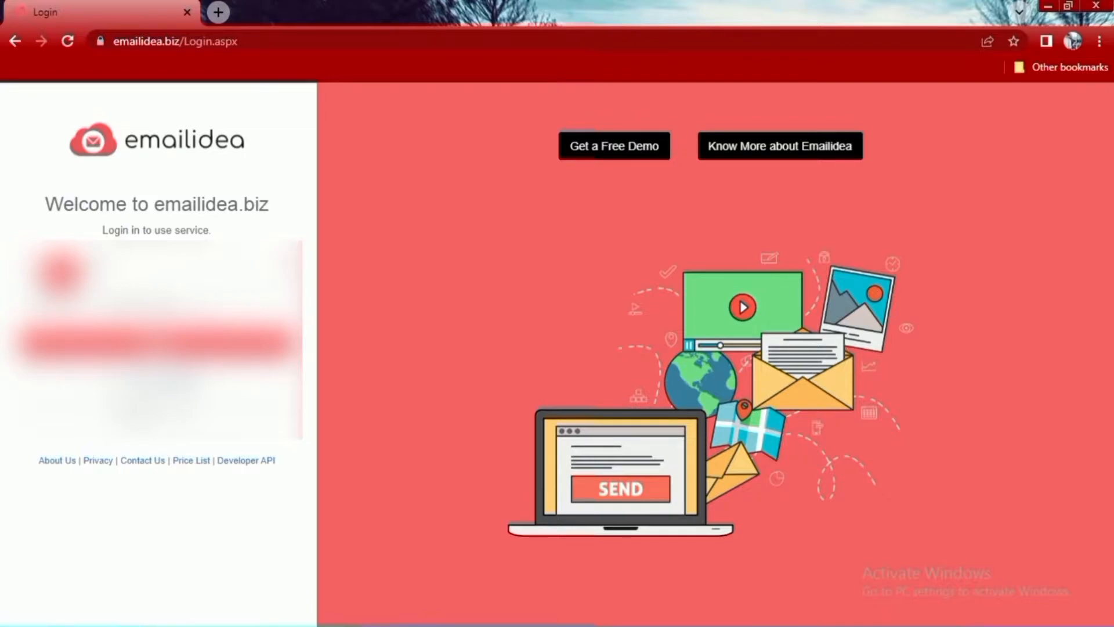
{"action": "left_click", "coordinate": [83, 306]}
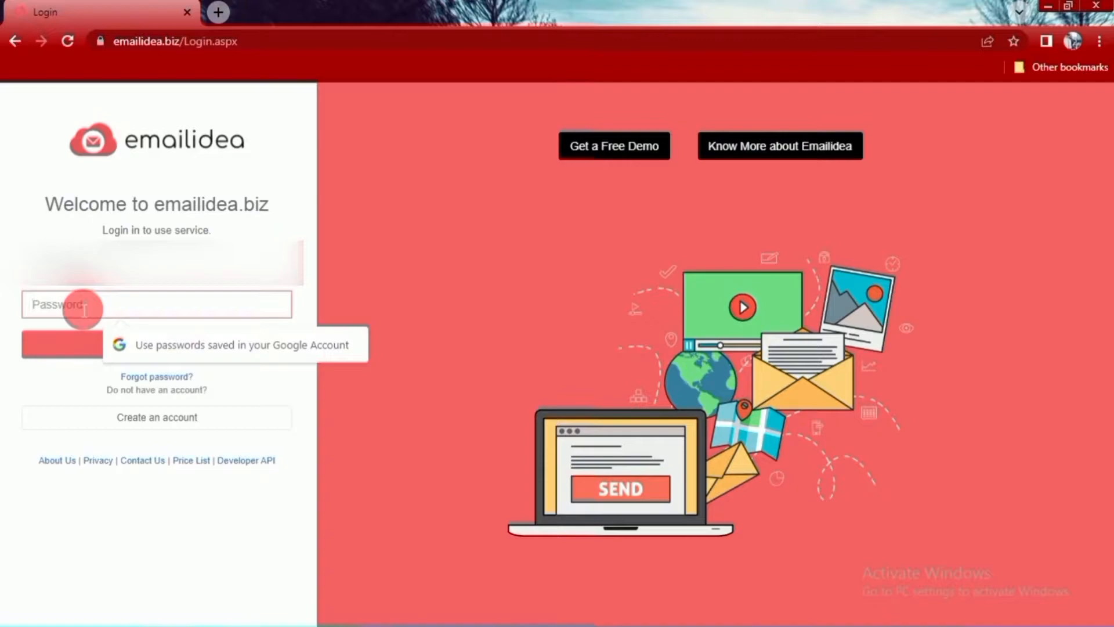
{"action": "type", "text": "••••••"}
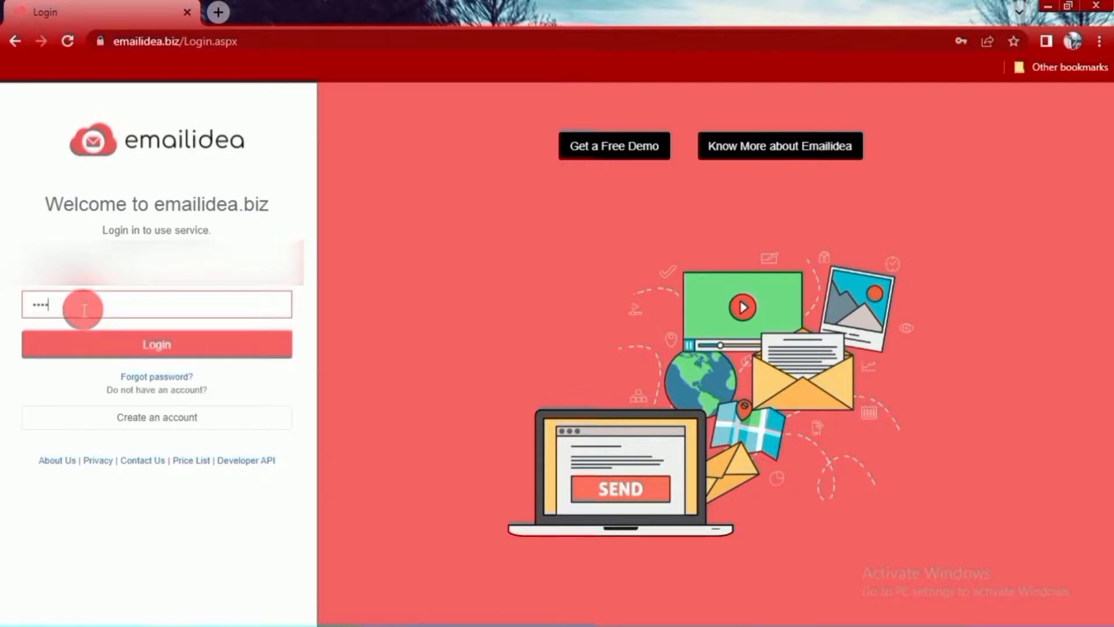
{"action": "type", "text": "••••"}
{"action": "left_click", "coordinate": [136, 347]}
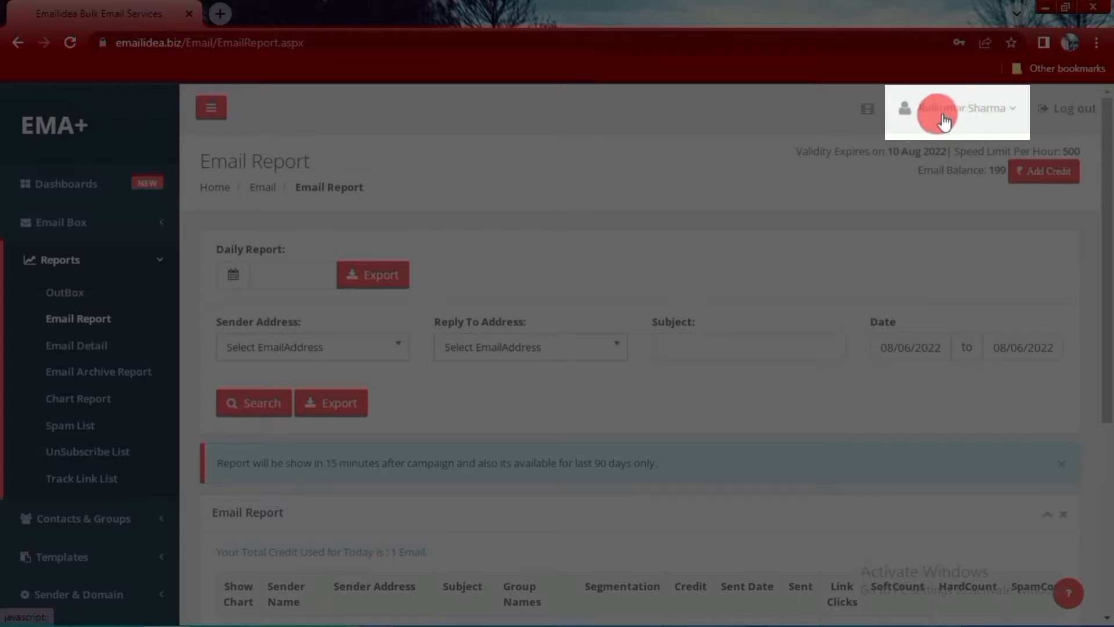
- Open the account's My Profile page and look through the Personal Information form
{"action": "left_click", "coordinate": [1018, 114]}
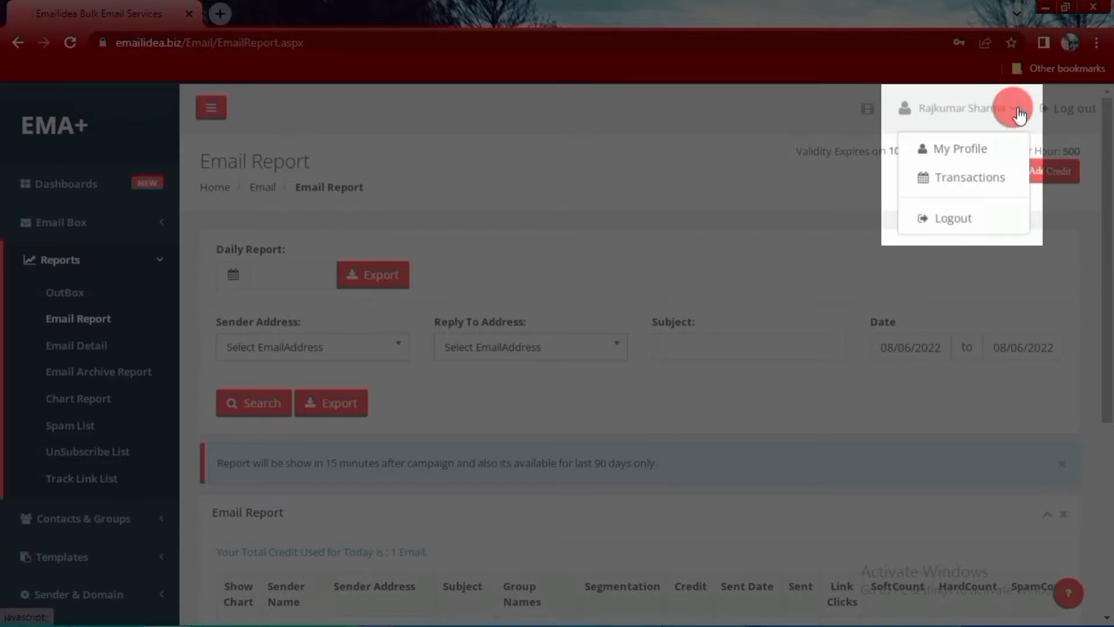
{"action": "left_click", "coordinate": [961, 152]}
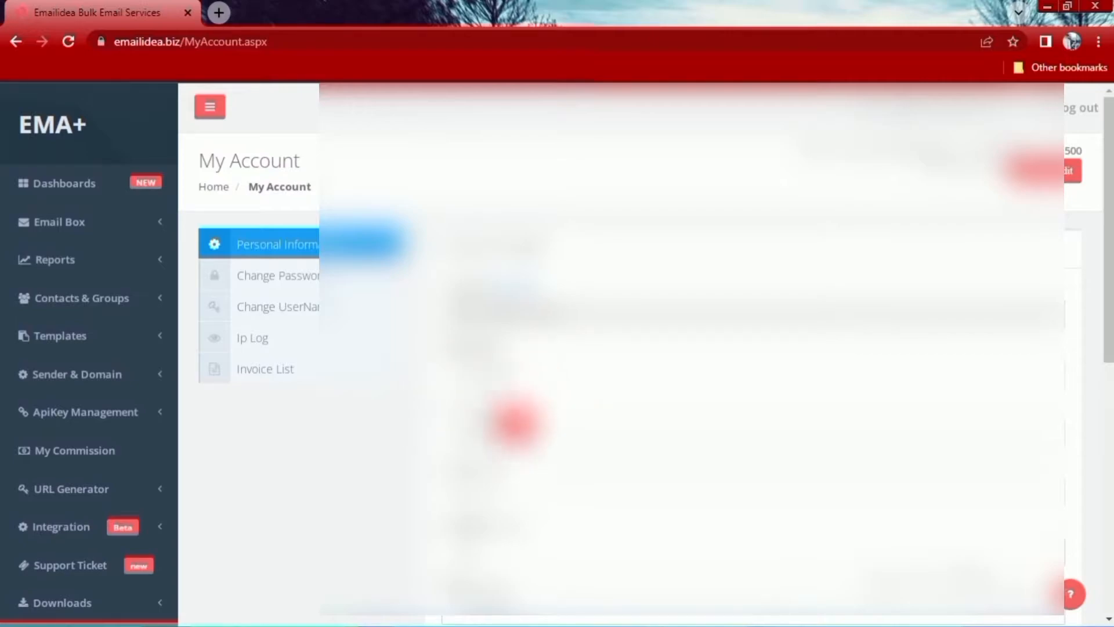
{"action": "scroll", "coordinate": [549, 514], "scroll_direction": "down", "scroll_amount": 3}
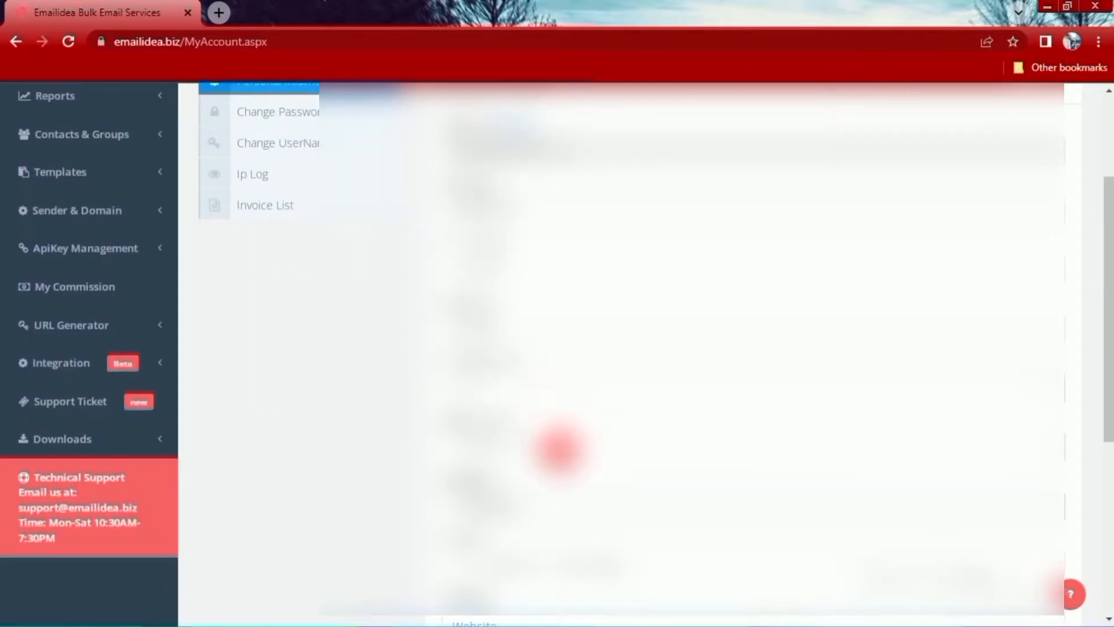
{"action": "scroll", "coordinate": [543, 476], "scroll_direction": "down", "scroll_amount": 4}
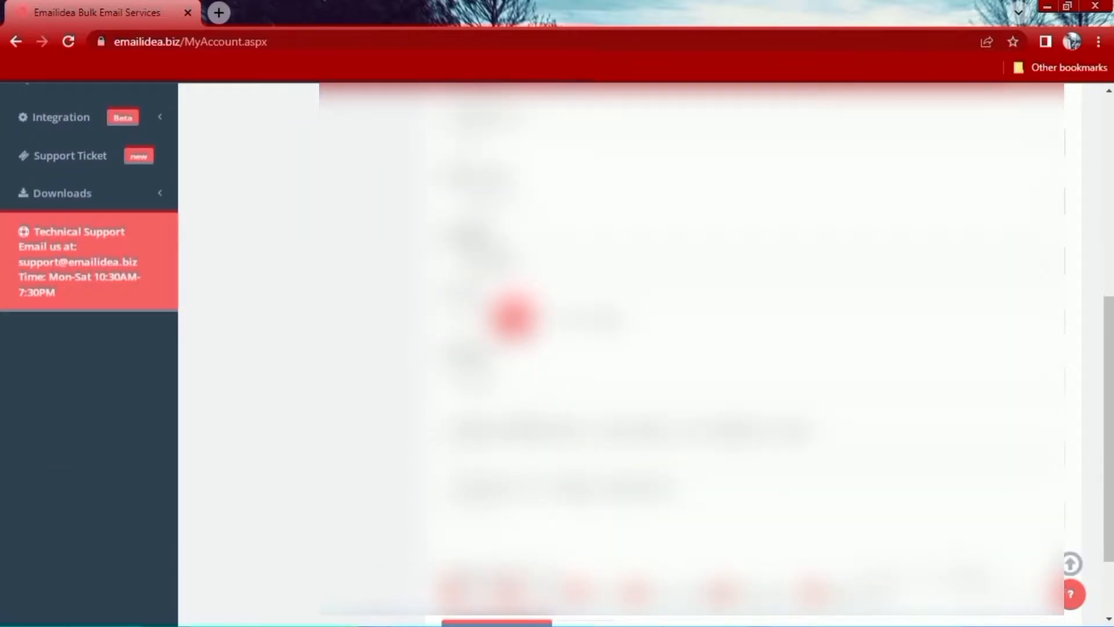
{"action": "scroll", "coordinate": [518, 269], "scroll_direction": "up", "scroll_amount": 2}
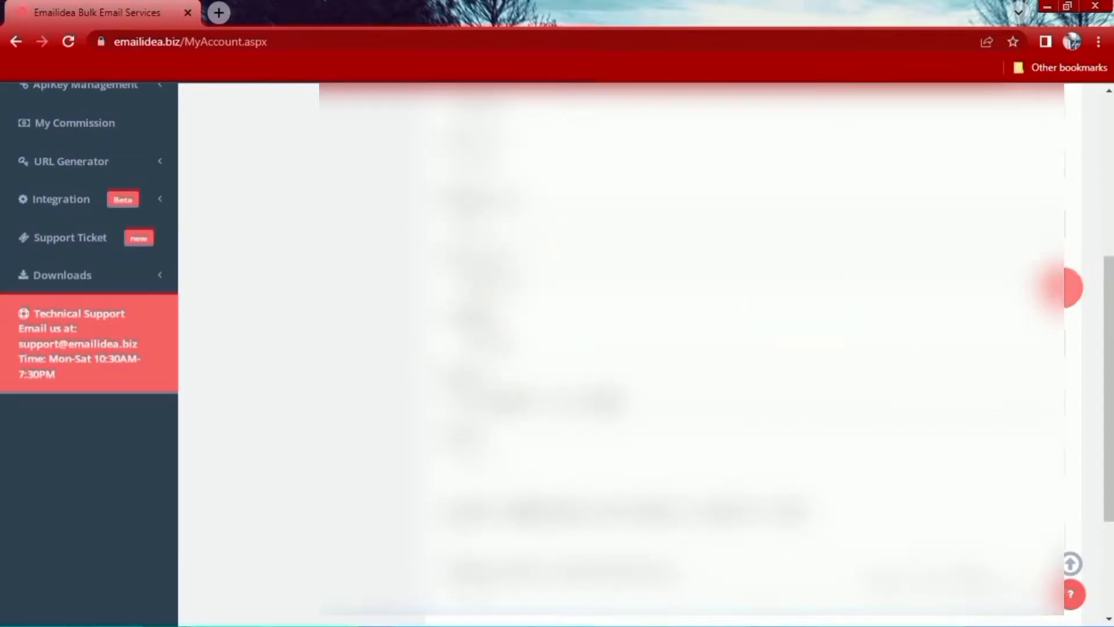
- Choose an option in each of two Personal Information dropdown lists, save the profile and dismiss the notification
{"action": "left_click", "coordinate": [1058, 284]}
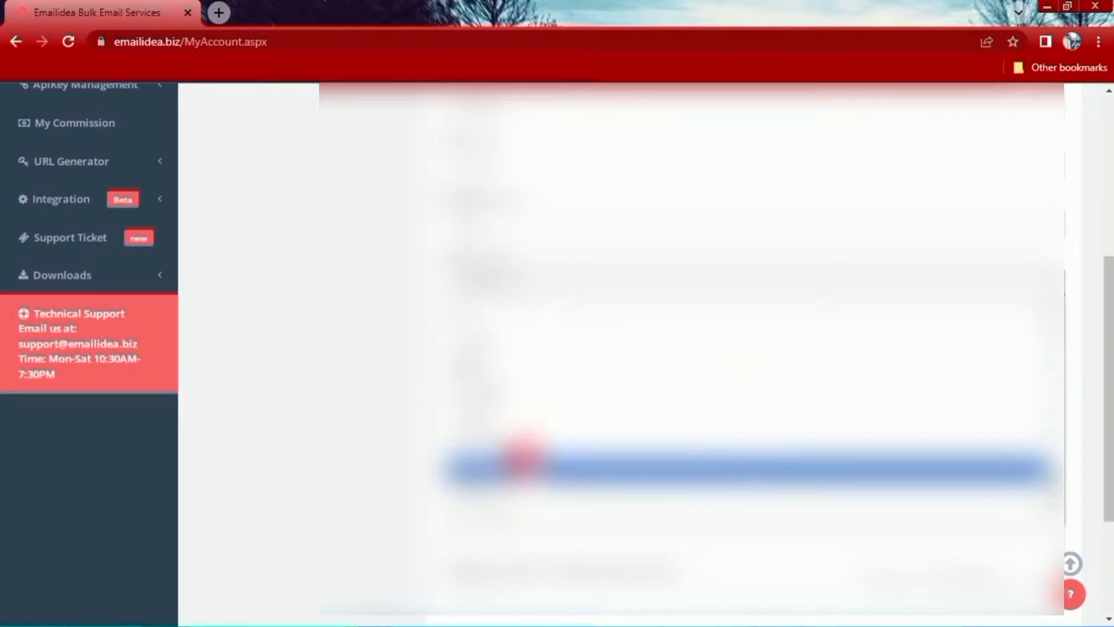
{"action": "left_click", "coordinate": [530, 448]}
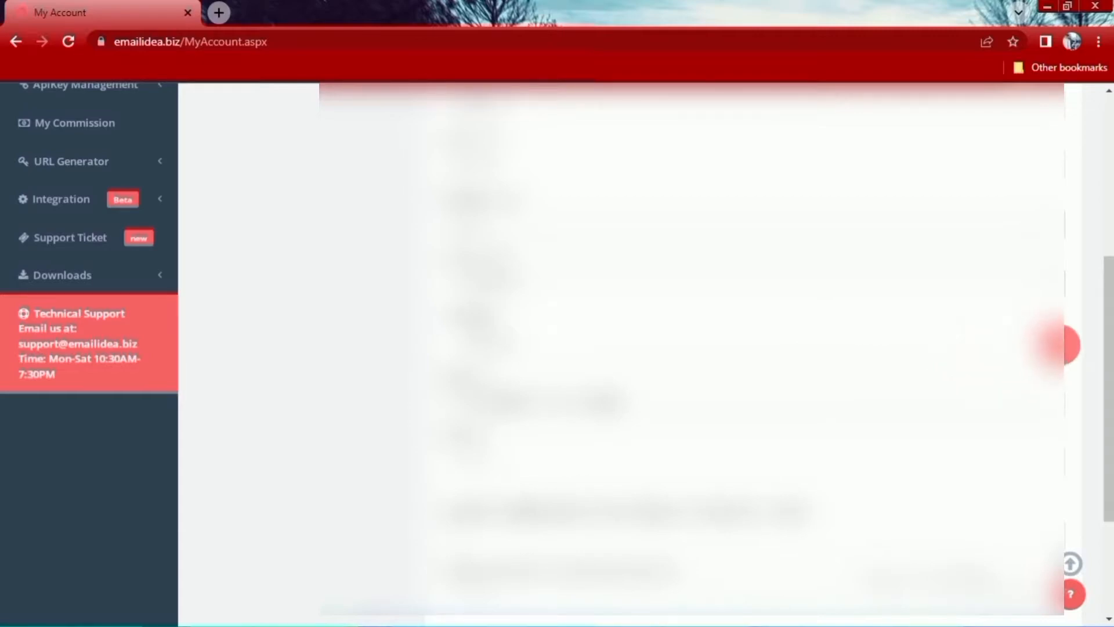
{"action": "left_click", "coordinate": [1065, 342]}
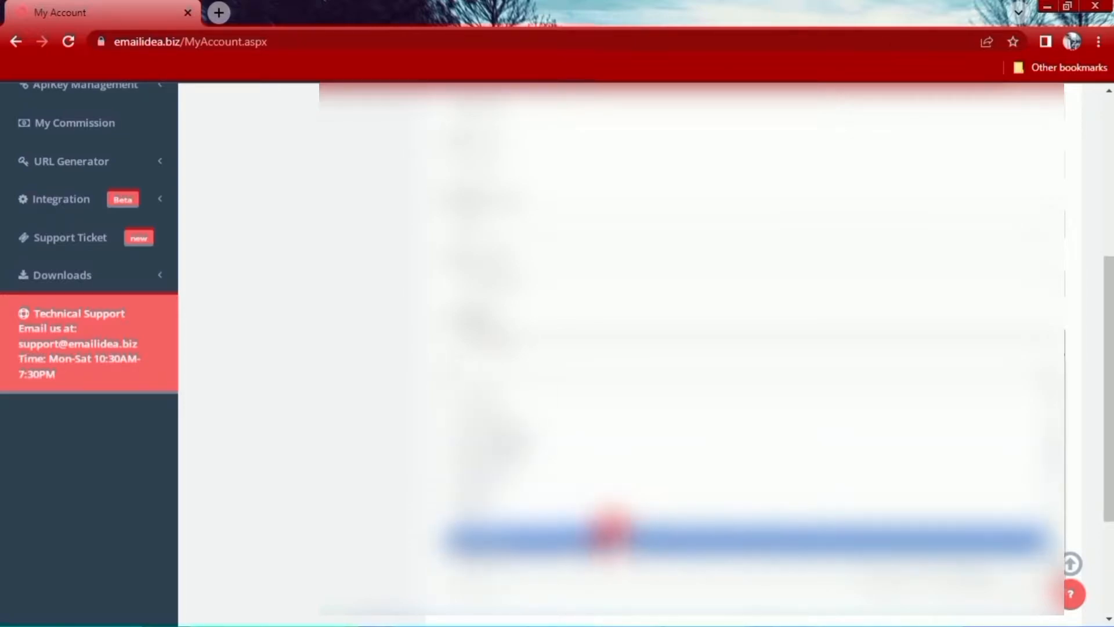
{"action": "left_click", "coordinate": [597, 551]}
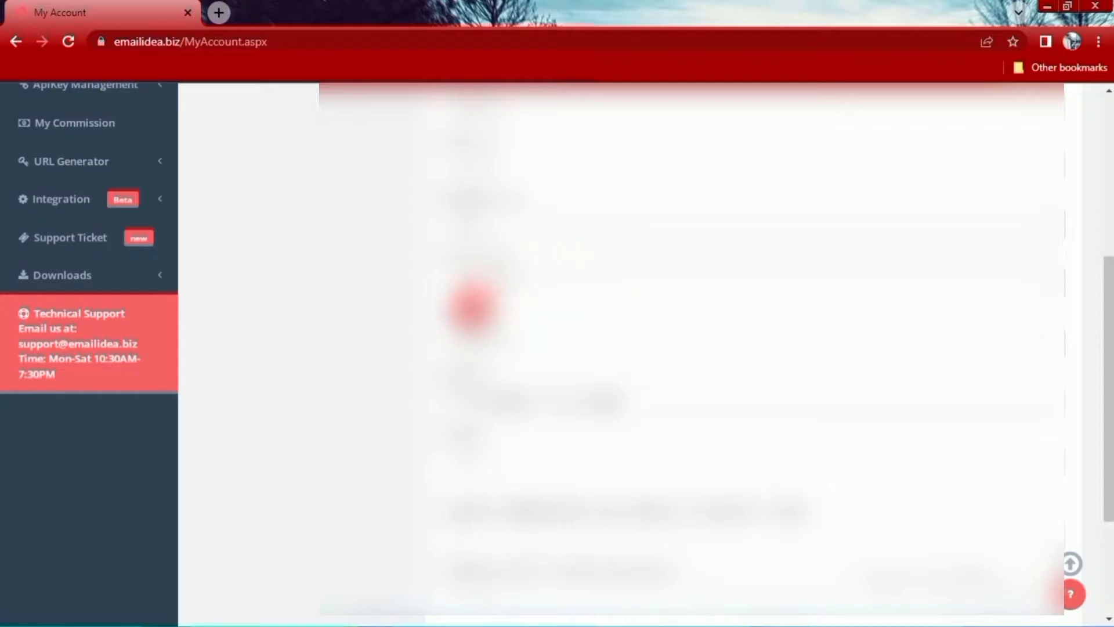
{"action": "scroll", "coordinate": [817, 492], "scroll_direction": "down", "scroll_amount": 3}
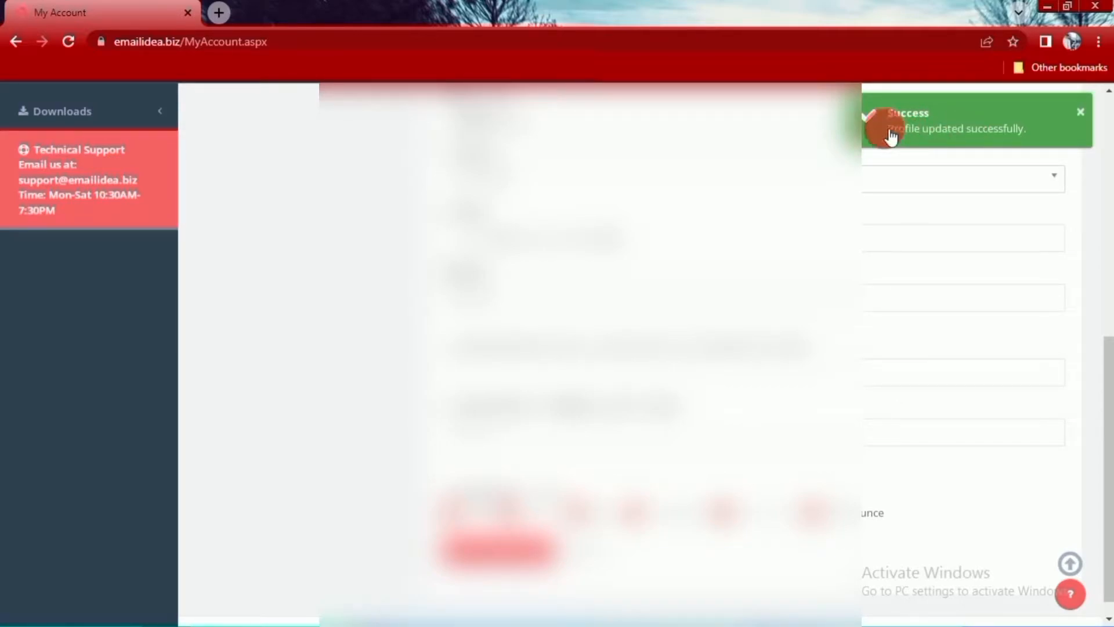
{"action": "left_click", "coordinate": [1078, 111]}
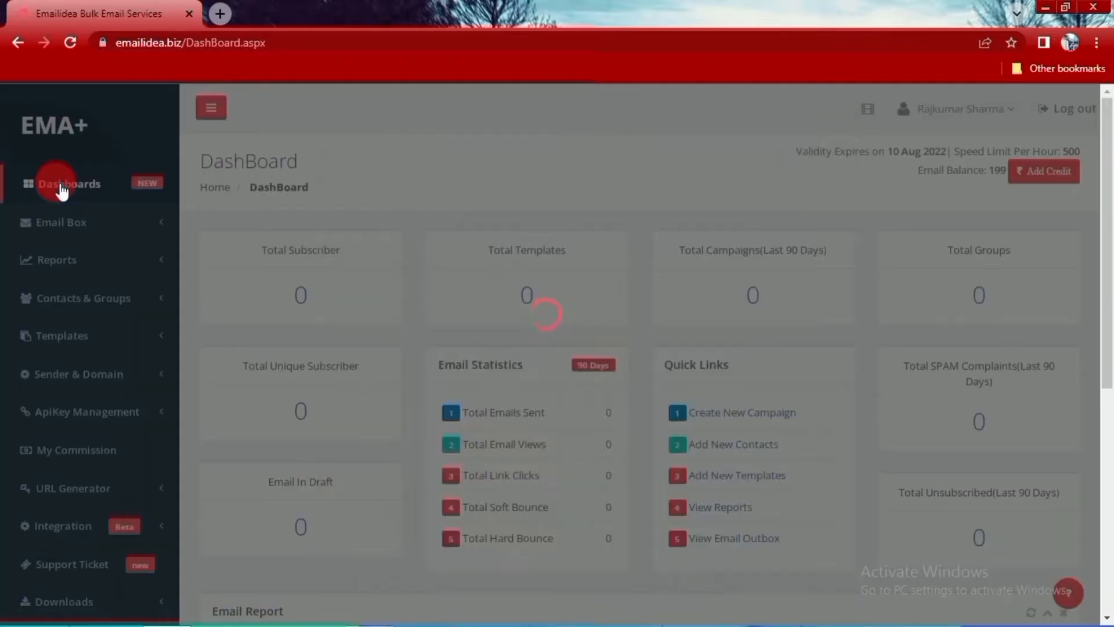
- Review the dashboard's subscriber and campaign statistics, and open the Compose Email page
{"action": "scroll", "coordinate": [450, 415], "scroll_direction": "down", "scroll_amount": 2}
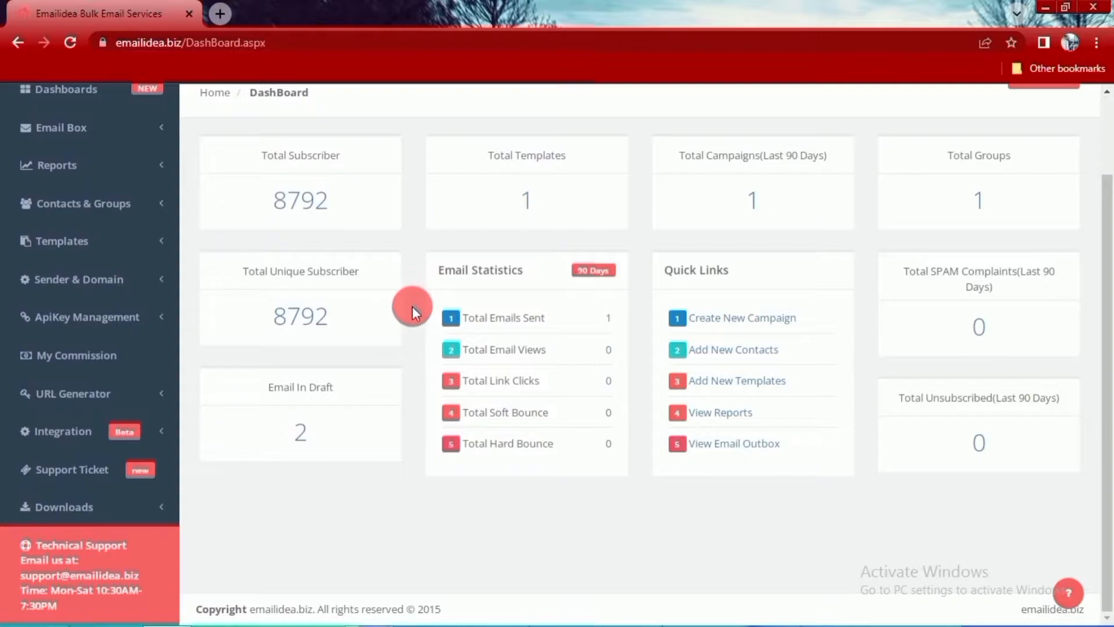
{"action": "scroll", "coordinate": [414, 304], "scroll_direction": "up", "scroll_amount": 2}
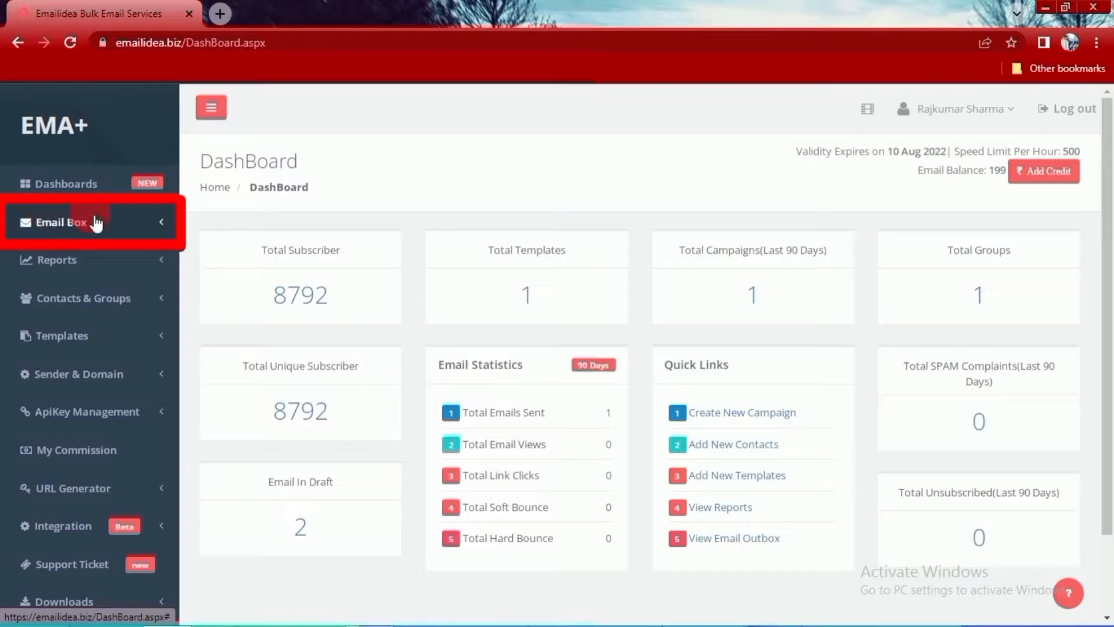
{"action": "left_click", "coordinate": [74, 226]}
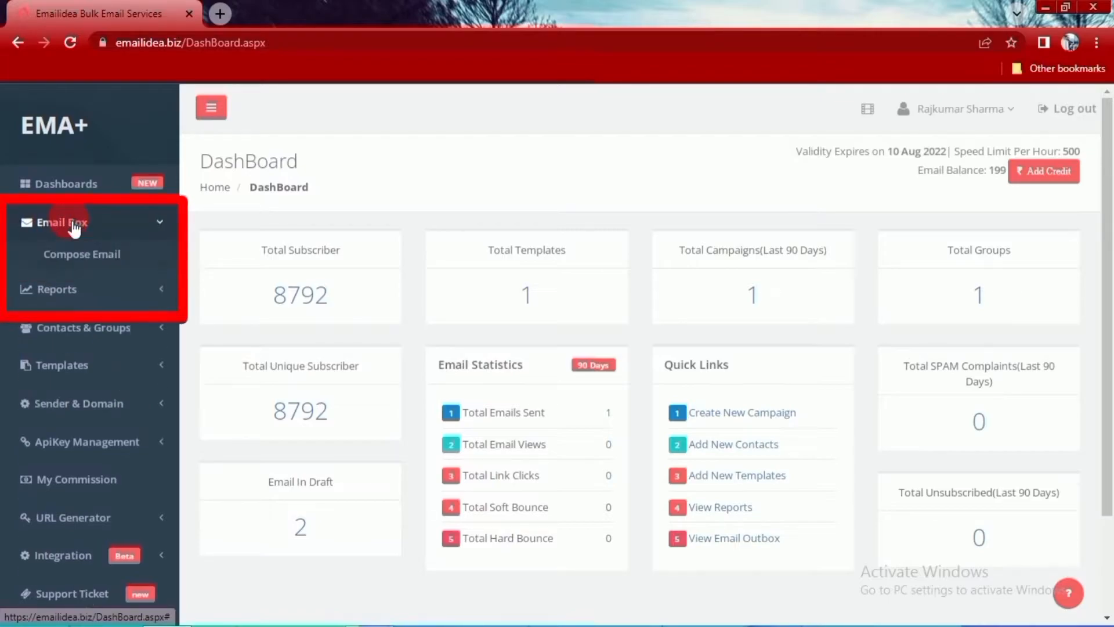
{"action": "left_click", "coordinate": [79, 260]}
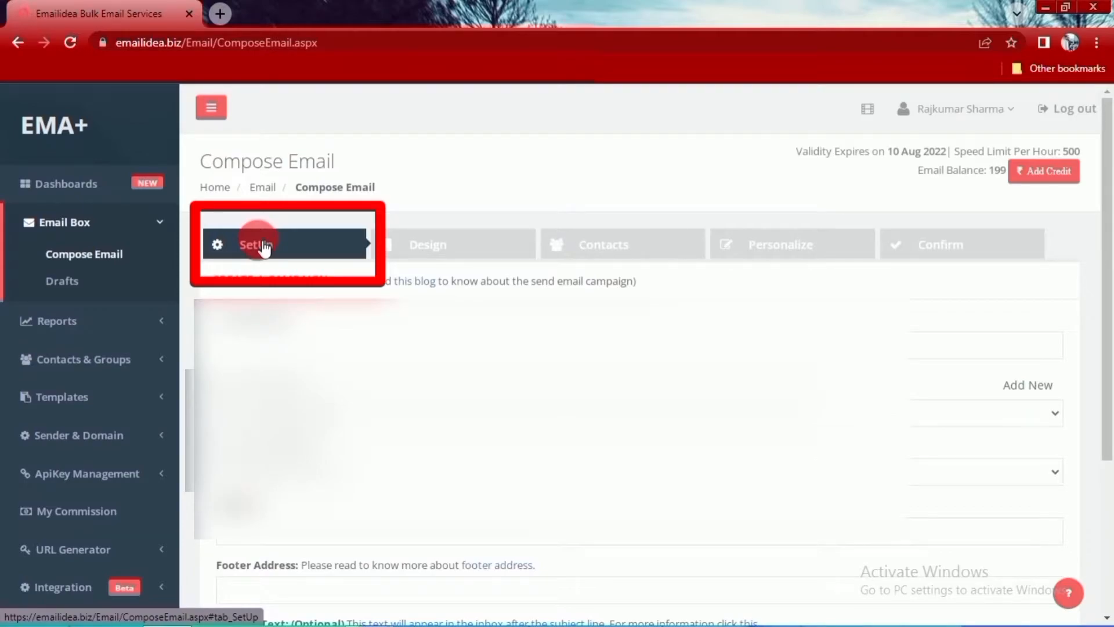
- Look over the campaign SetUp form and fill in the Sender Name with the suggested sender's name
{"action": "scroll", "coordinate": [310, 337], "scroll_direction": "down", "scroll_amount": 3}
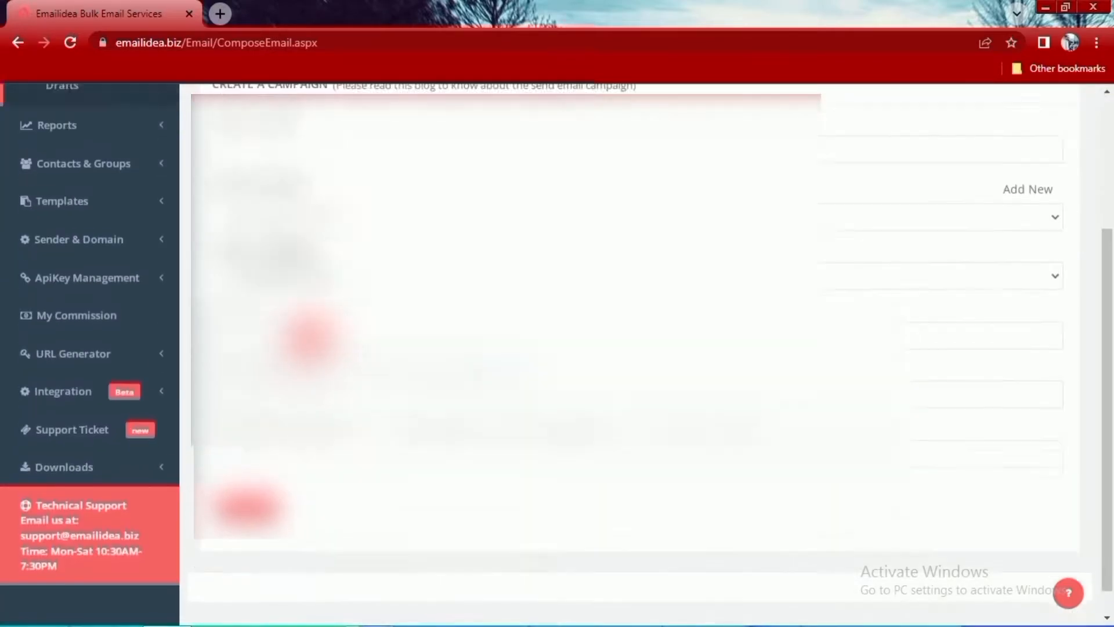
{"action": "scroll", "coordinate": [310, 337], "scroll_direction": "up", "scroll_amount": 2}
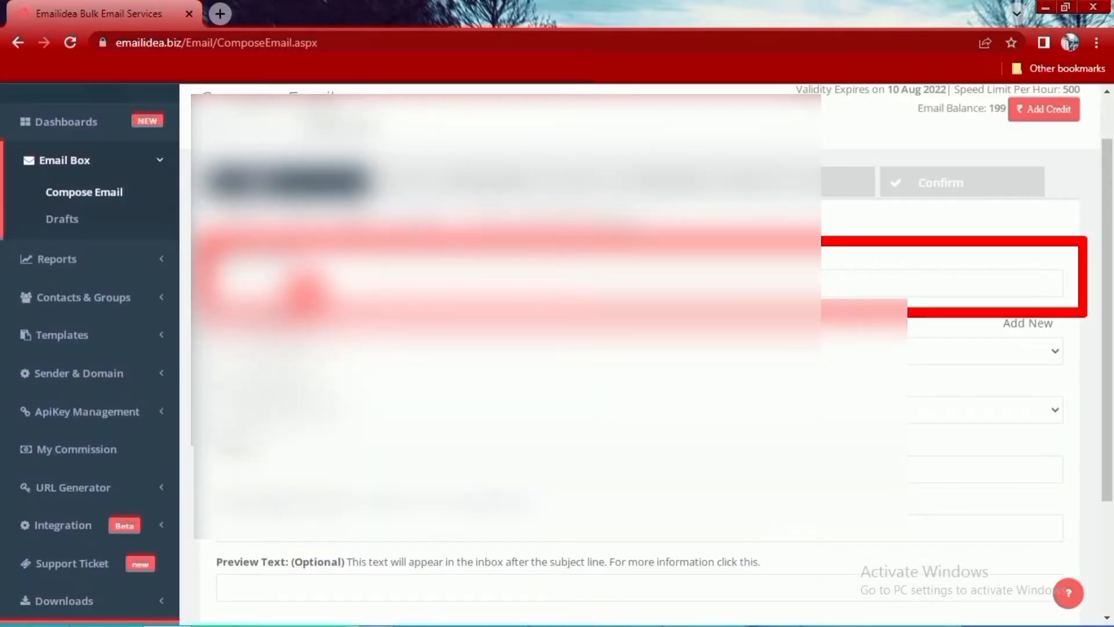
{"action": "left_click", "coordinate": [308, 292]}
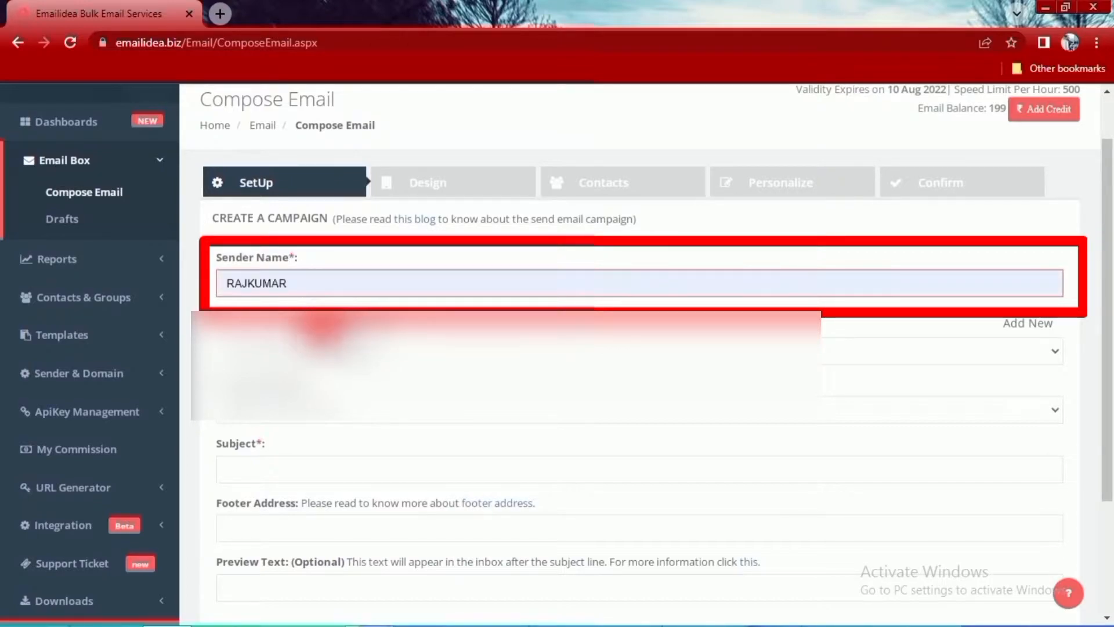
{"action": "left_click", "coordinate": [340, 318]}
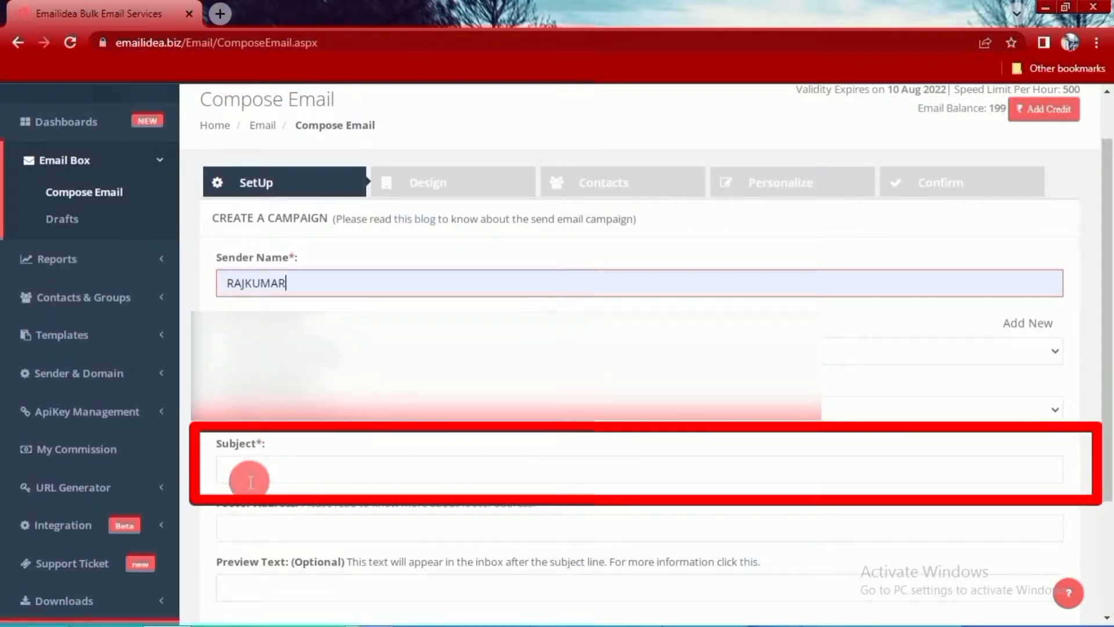
- Set the campaign's Subject to "interview invitation"
{"action": "left_click", "coordinate": [300, 475]}
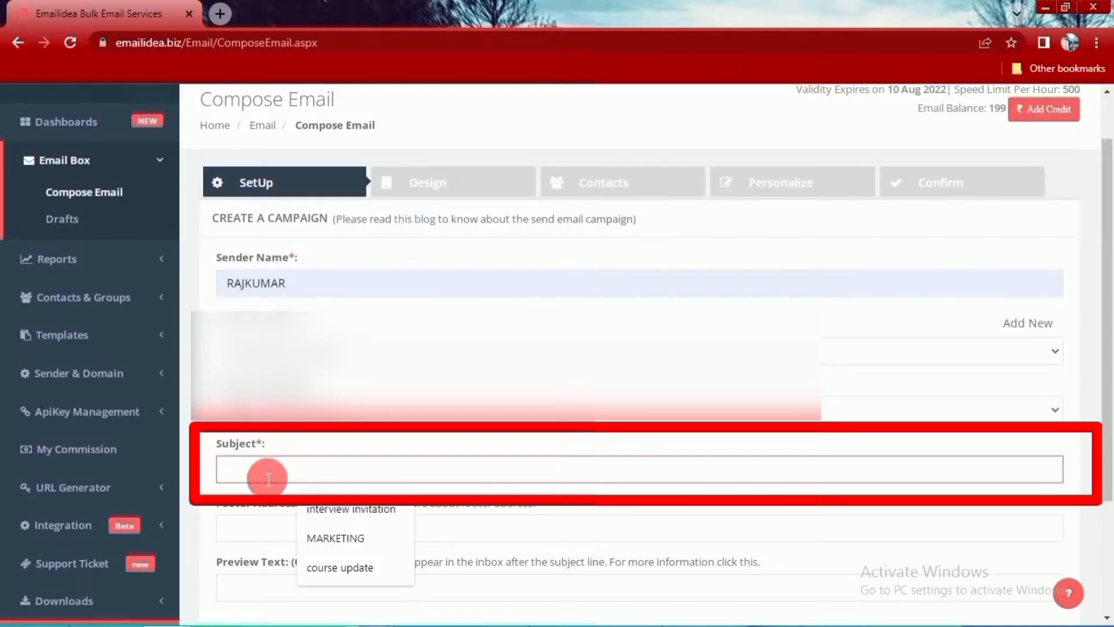
{"action": "type", "text": "inte"}
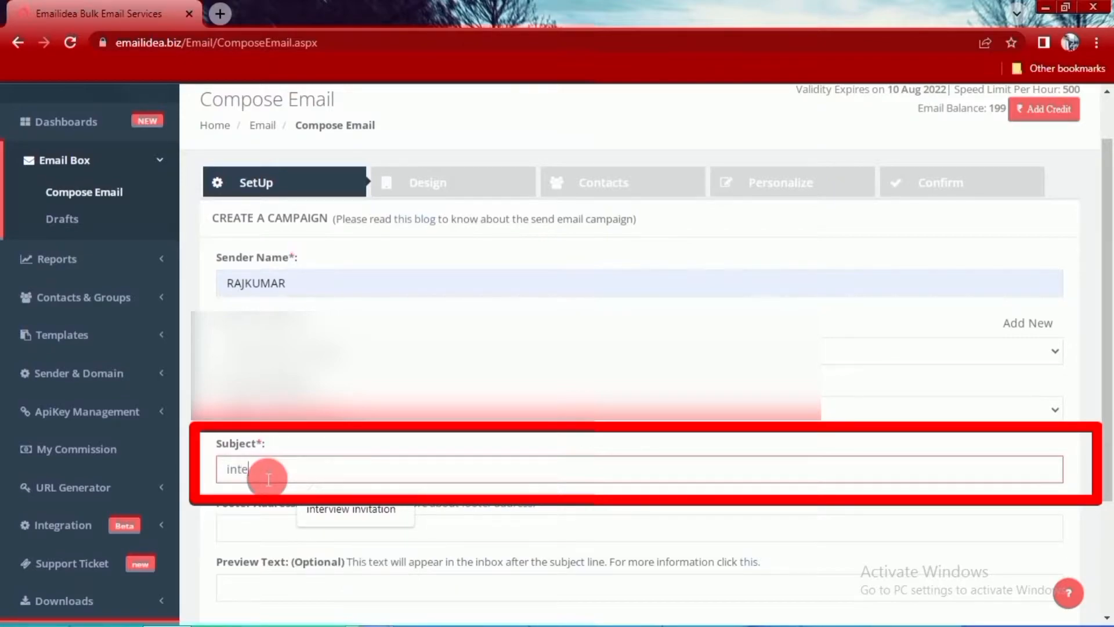
{"action": "type", "text": "rview invitation"}
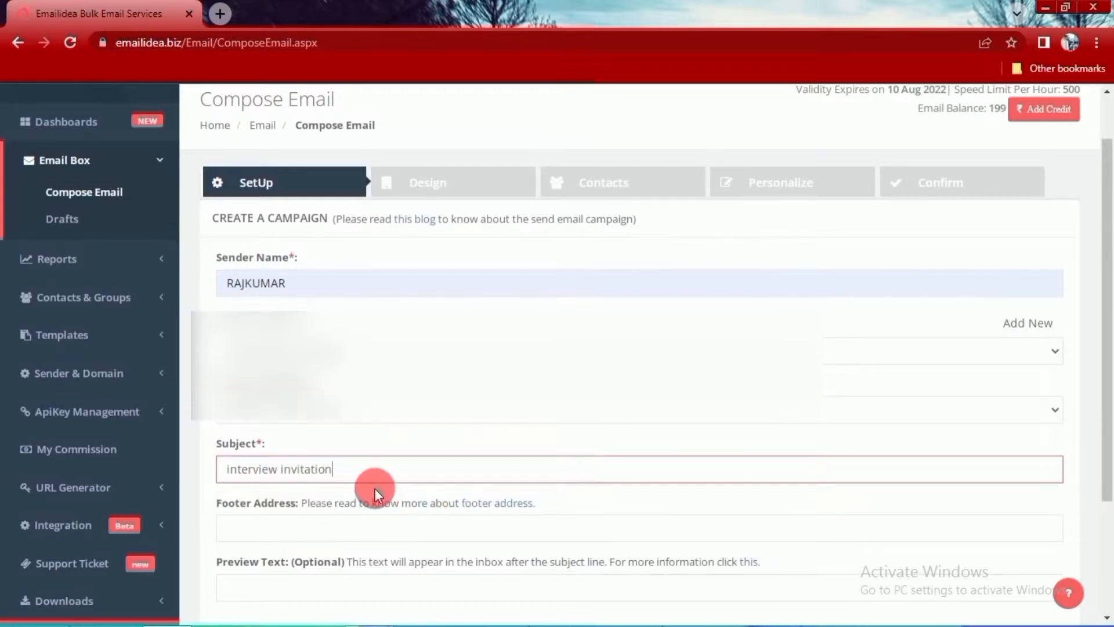
- Leave the Footer Address and Preview Text empty and continue to the campaign's Design stage
{"action": "scroll", "coordinate": [375, 485], "scroll_direction": "down", "scroll_amount": 1}
{"action": "left_click", "coordinate": [297, 453]}
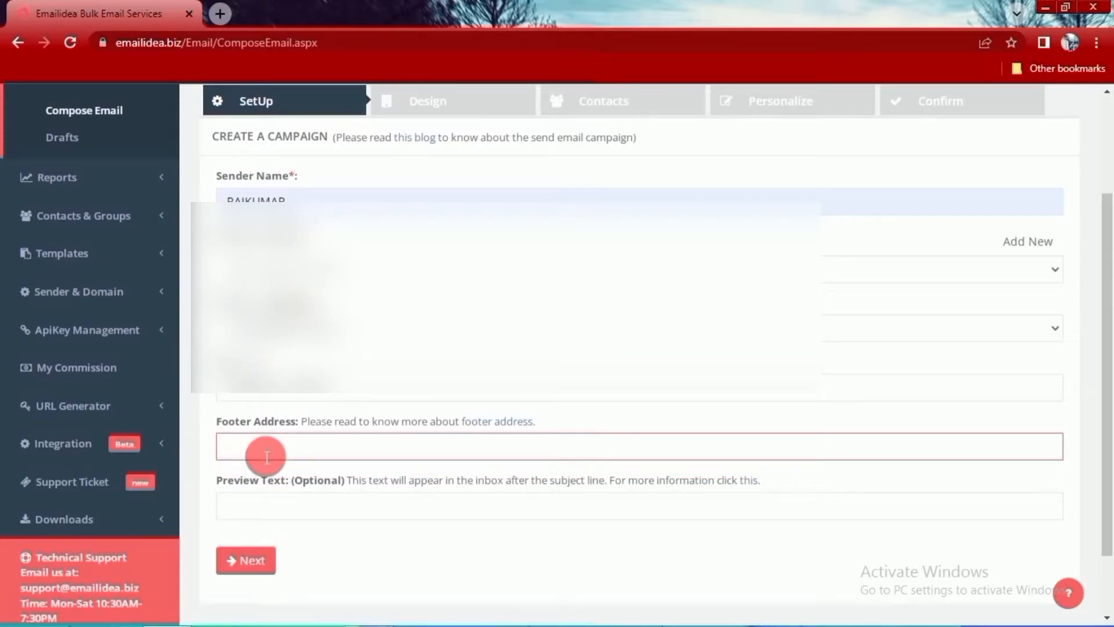
{"action": "left_click", "coordinate": [262, 513]}
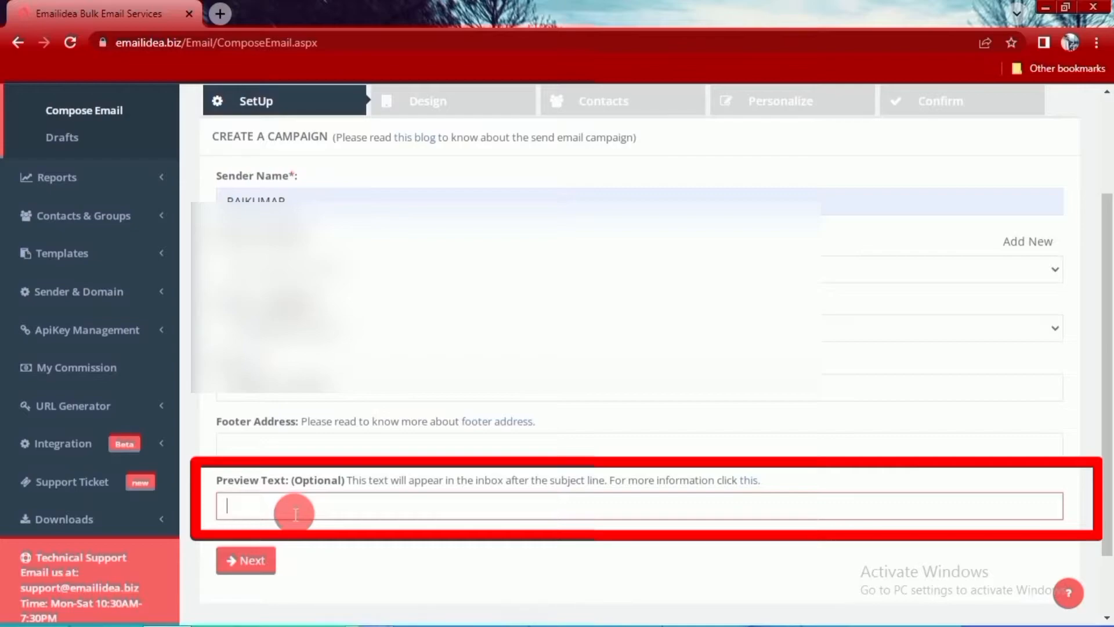
{"action": "scroll", "coordinate": [455, 403], "scroll_direction": "down", "scroll_amount": 1}
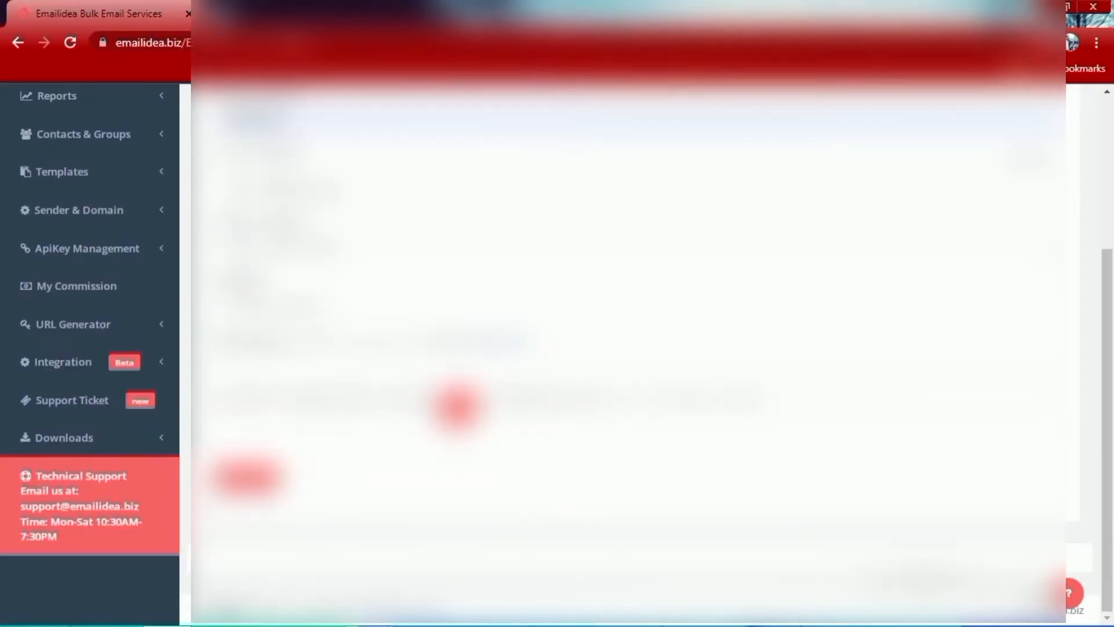
{"action": "scroll", "coordinate": [477, 453], "scroll_direction": "up", "scroll_amount": 3}
{"action": "scroll", "coordinate": [473, 452], "scroll_direction": "down", "scroll_amount": 4}
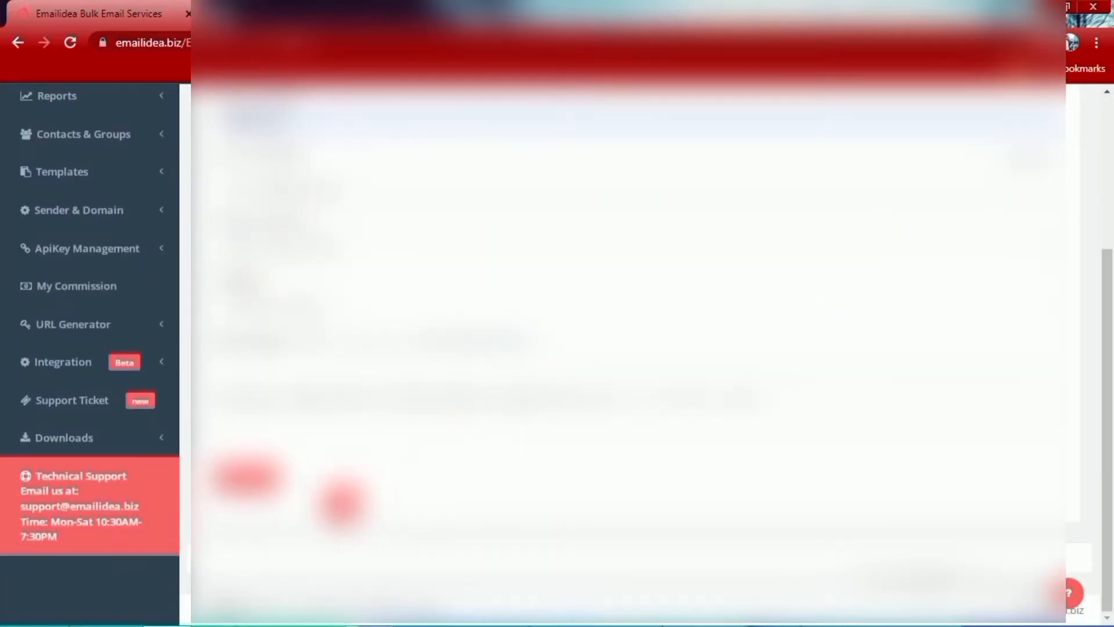
{"action": "left_click", "coordinate": [249, 479]}
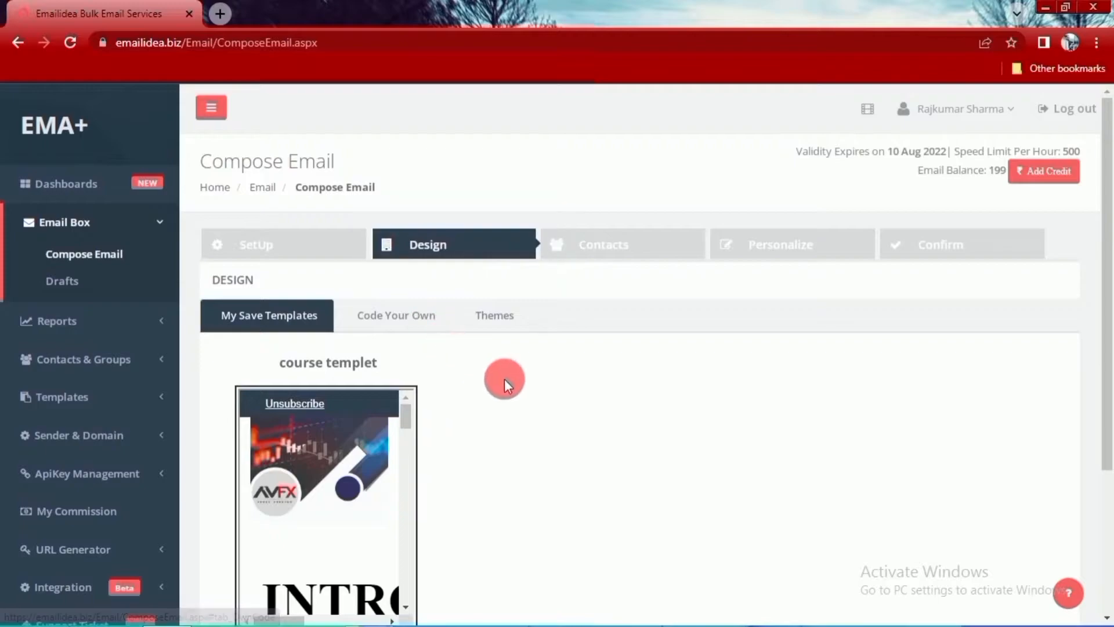
- Look over the saved course templet's options and the Code Your Own editor, including its HTML source view
{"action": "scroll", "coordinate": [505, 381], "scroll_direction": "down", "scroll_amount": 1}
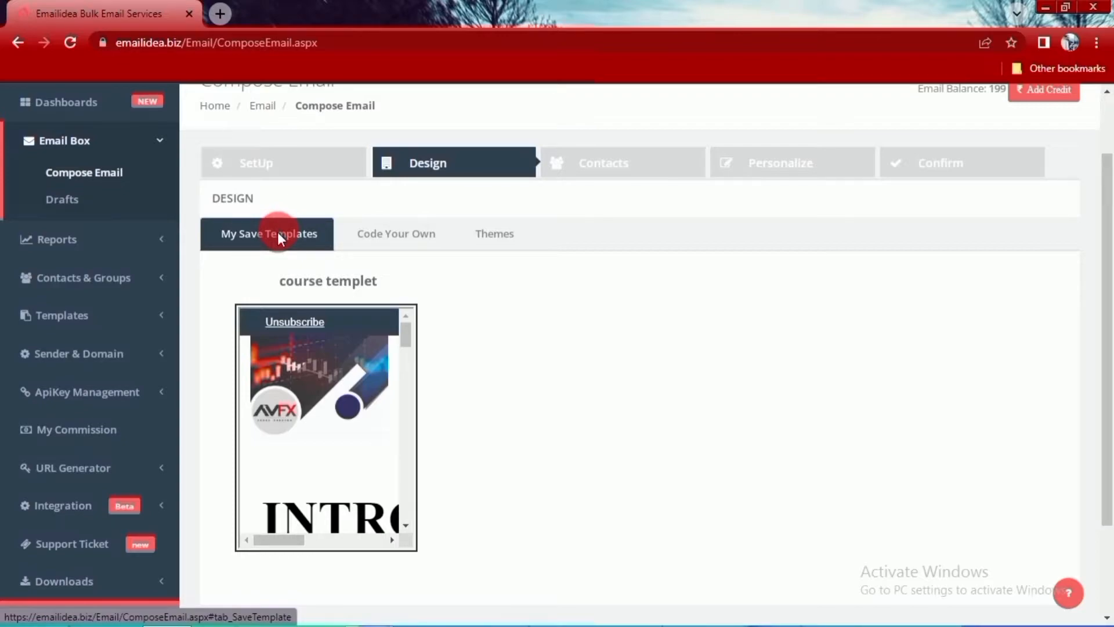
{"action": "mouse_move", "coordinate": [335, 465]}
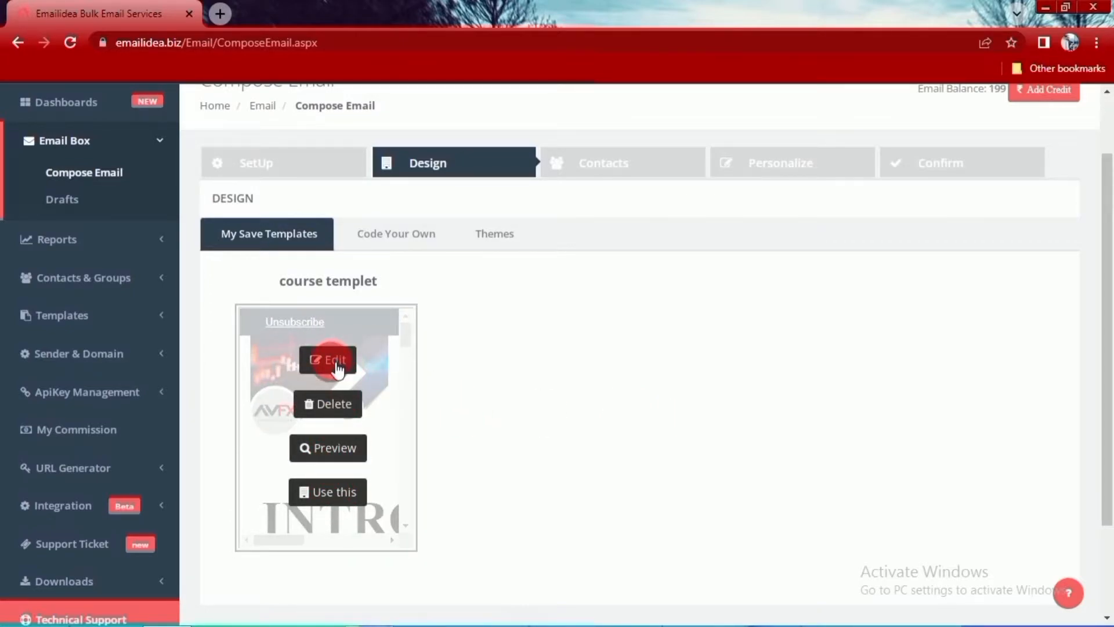
{"action": "left_click", "coordinate": [383, 239]}
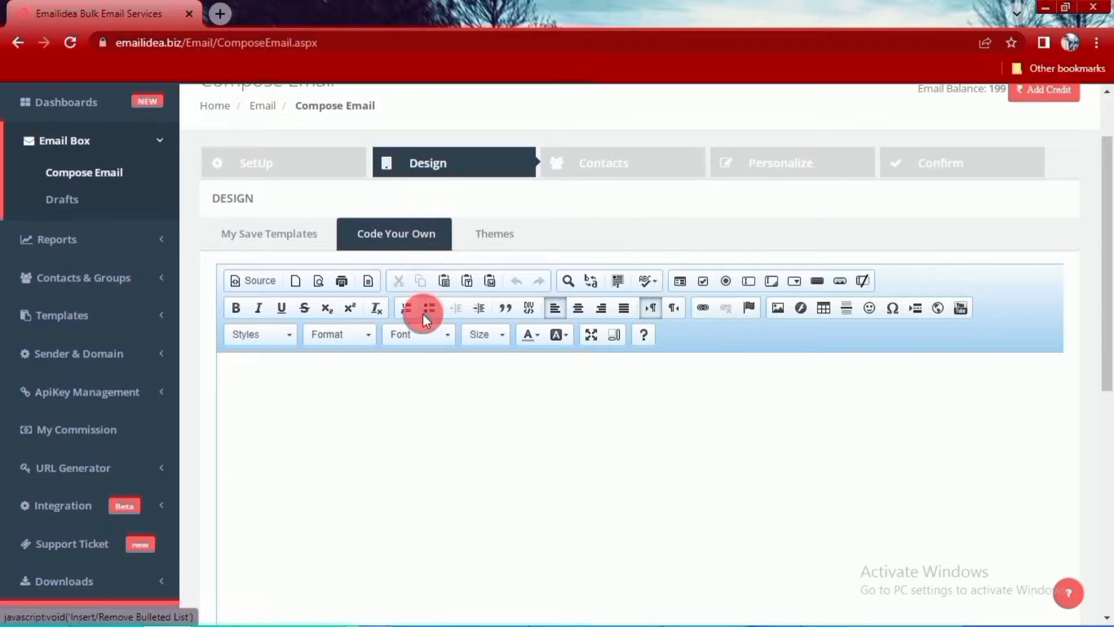
{"action": "scroll", "coordinate": [422, 314], "scroll_direction": "down", "scroll_amount": 3}
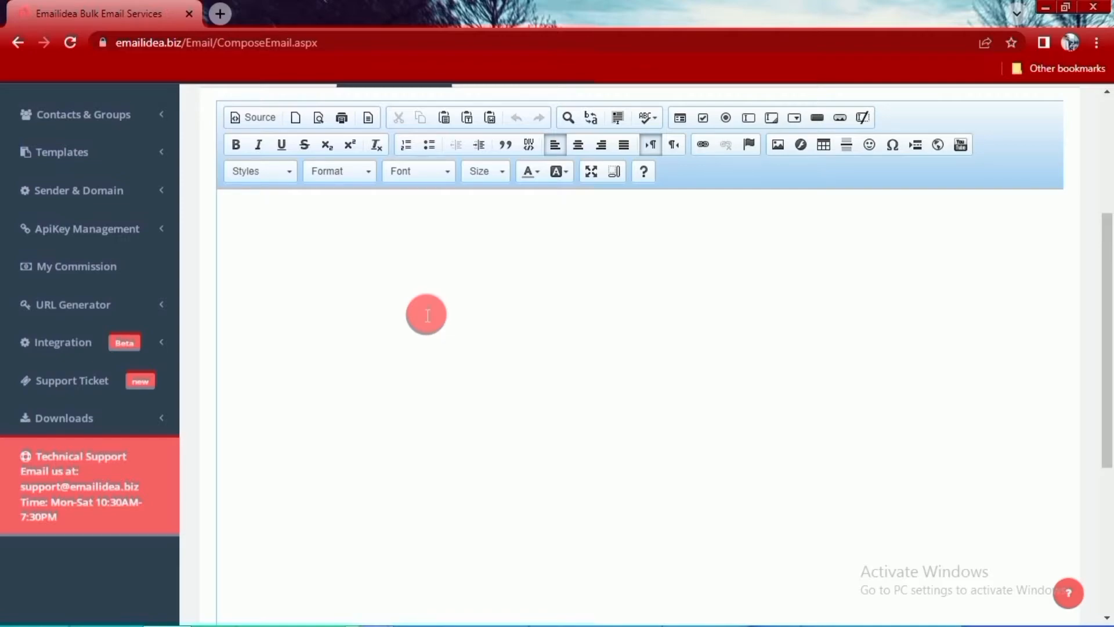
{"action": "left_click", "coordinate": [778, 145]}
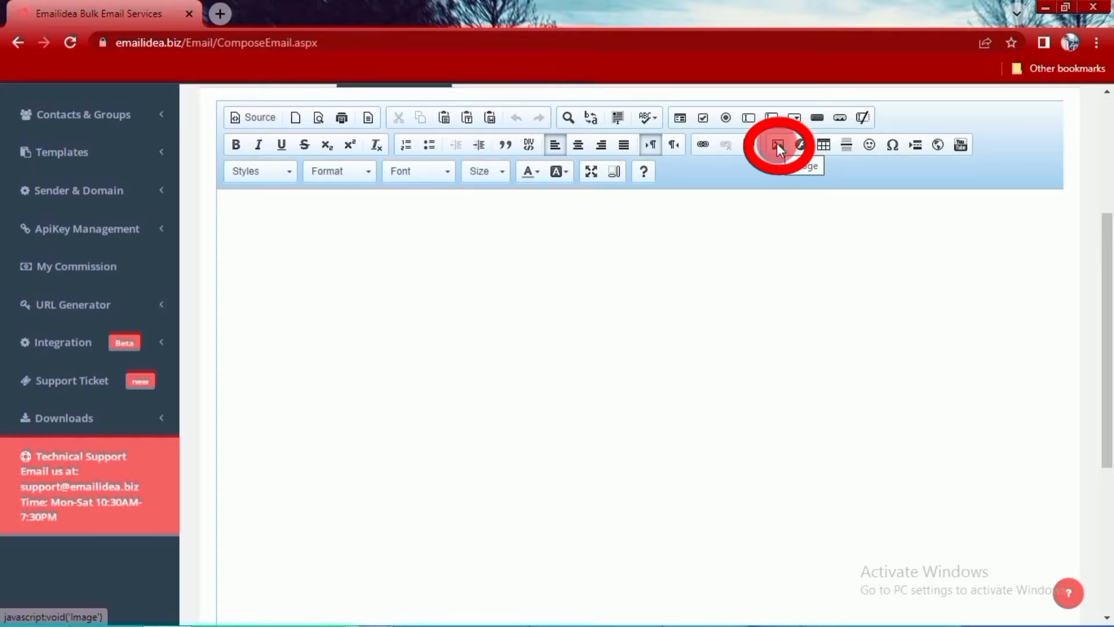
{"action": "left_click", "coordinate": [238, 117]}
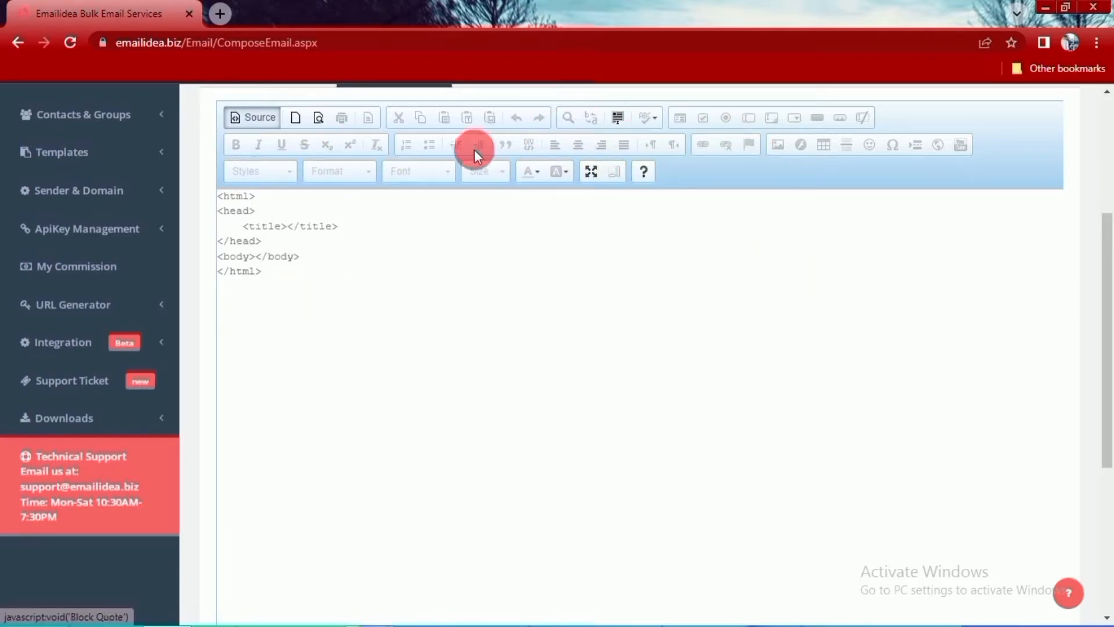
{"action": "scroll", "coordinate": [649, 393], "scroll_direction": "up", "scroll_amount": 1}
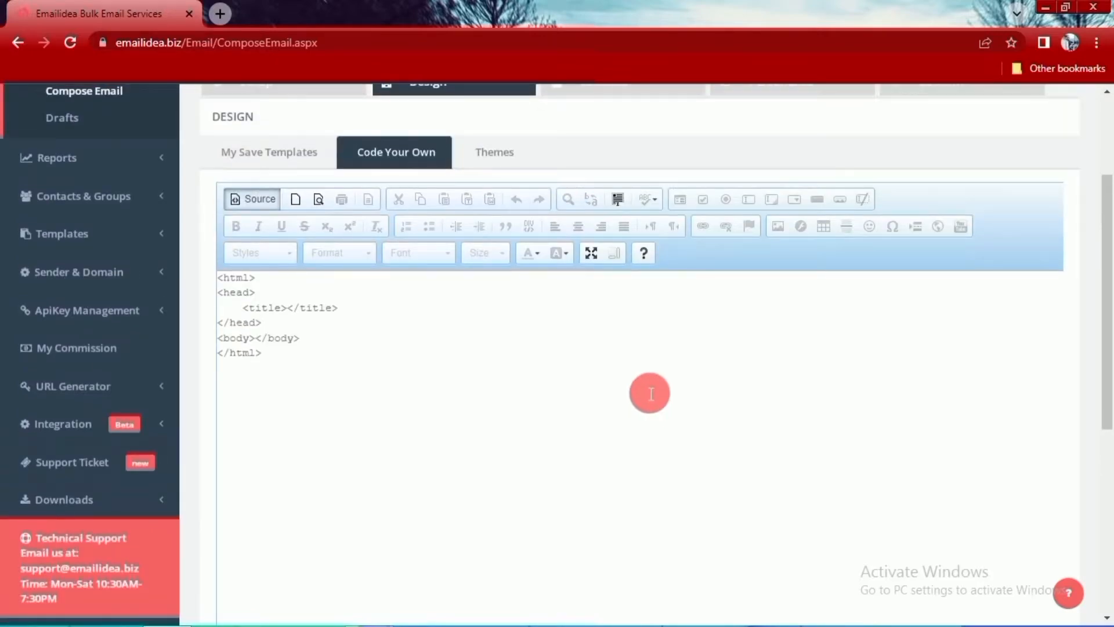
{"action": "scroll", "coordinate": [631, 371], "scroll_direction": "down", "scroll_amount": 1}
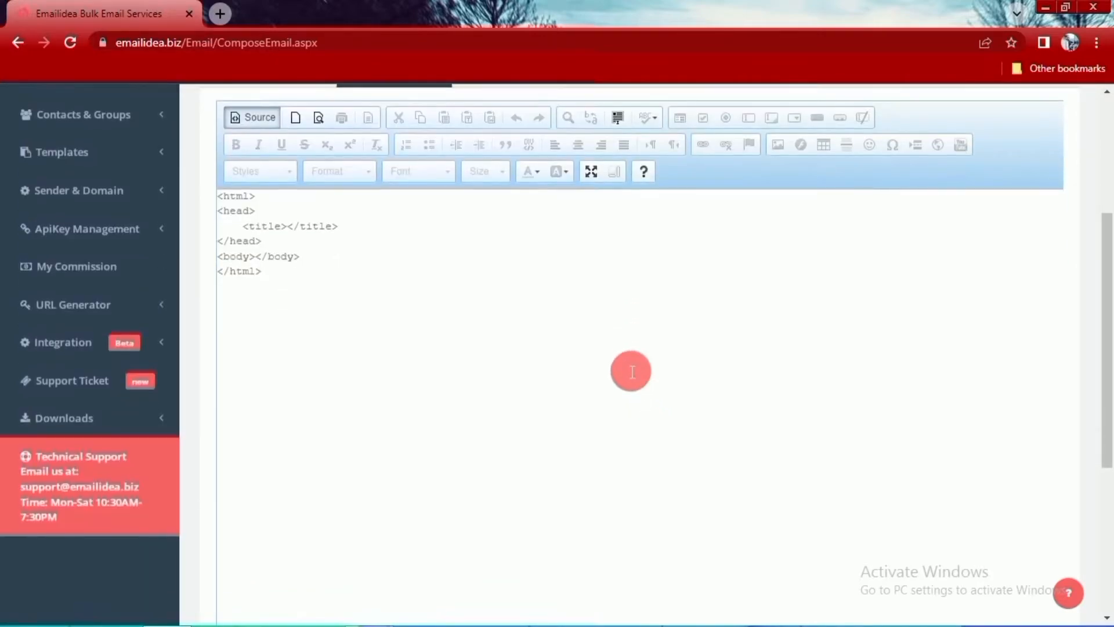
- Browse the ready-made Themes and open the Tours and Travel theme in the template editor
{"action": "scroll", "coordinate": [631, 371], "scroll_direction": "up", "scroll_amount": 2}
{"action": "scroll", "coordinate": [545, 418], "scroll_direction": "up", "scroll_amount": 1}
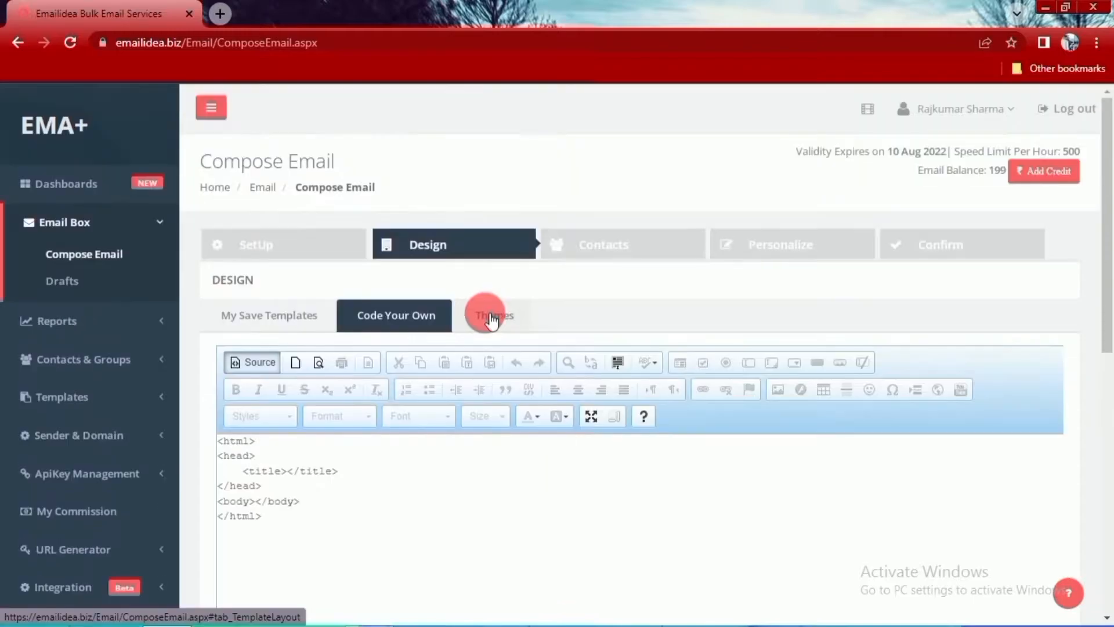
{"action": "left_click", "coordinate": [493, 325]}
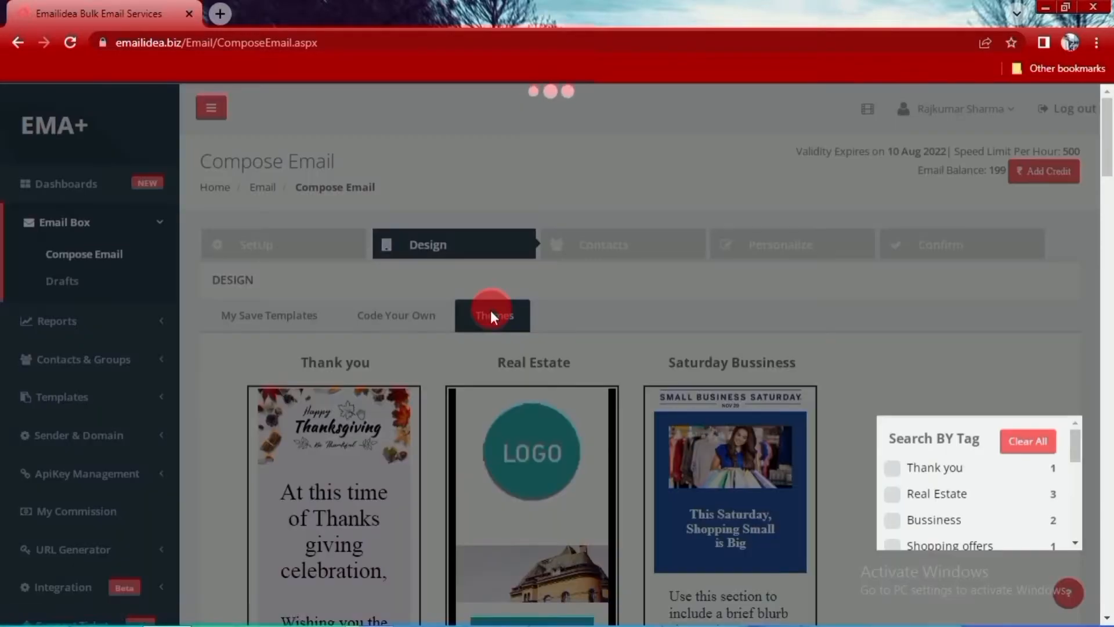
{"action": "scroll", "coordinate": [767, 295], "scroll_direction": "down", "scroll_amount": 2}
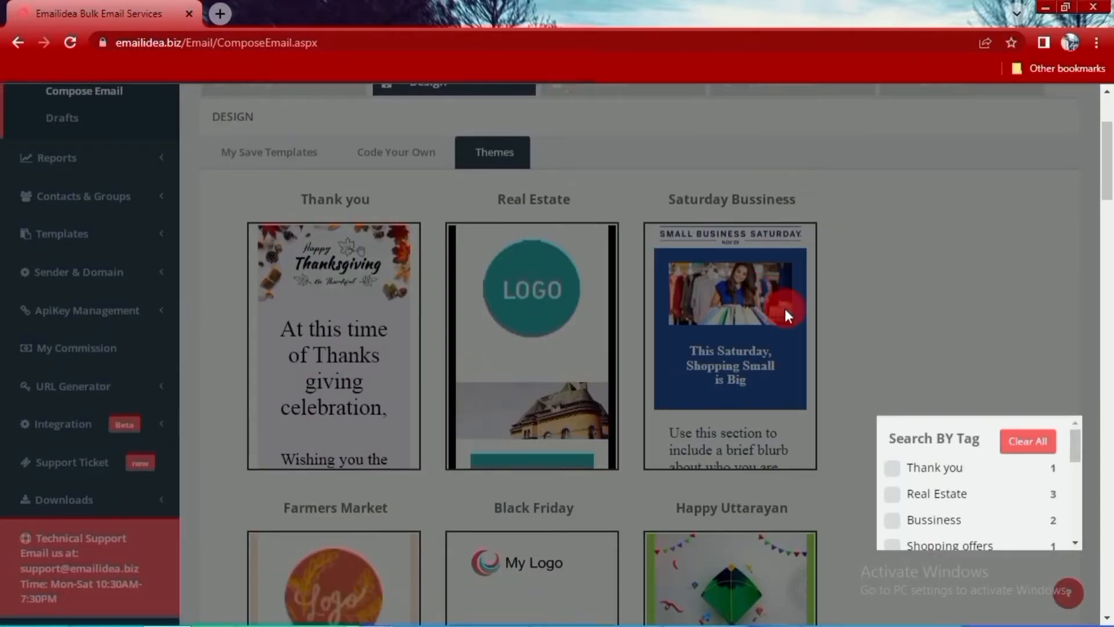
{"action": "mouse_move", "coordinate": [789, 309]}
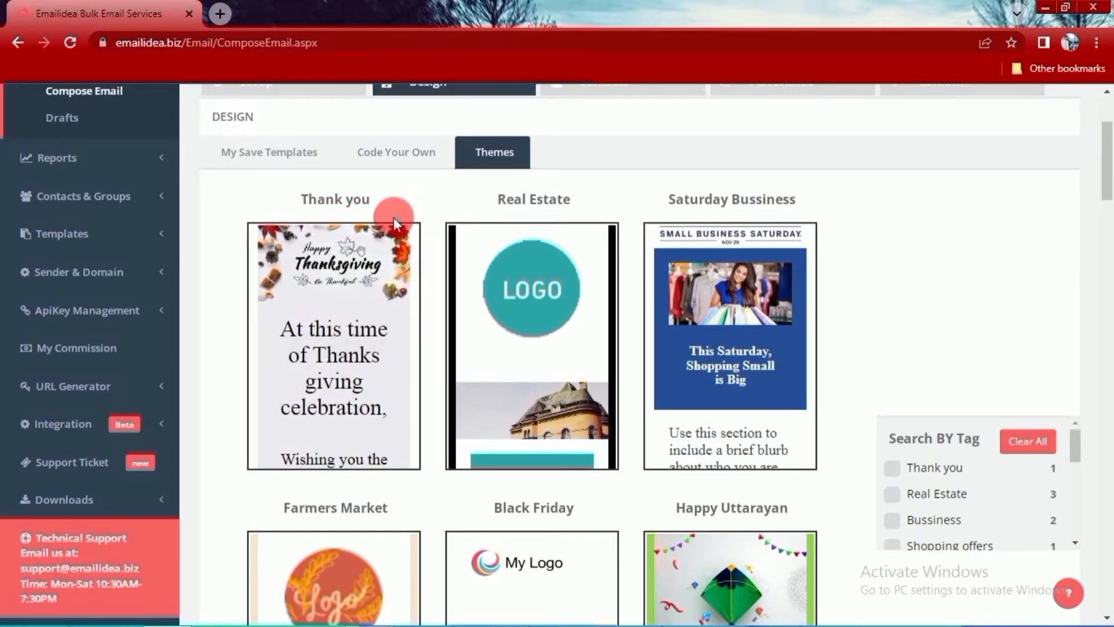
{"action": "scroll", "coordinate": [708, 268], "scroll_direction": "down", "scroll_amount": 4}
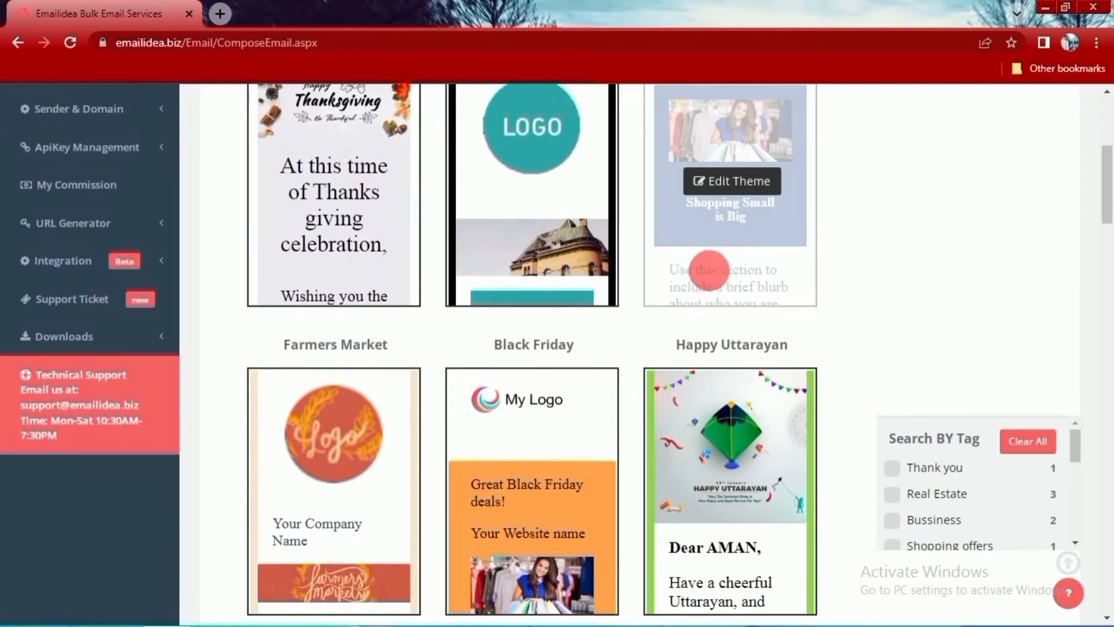
{"action": "scroll", "coordinate": [711, 272], "scroll_direction": "down", "scroll_amount": 9}
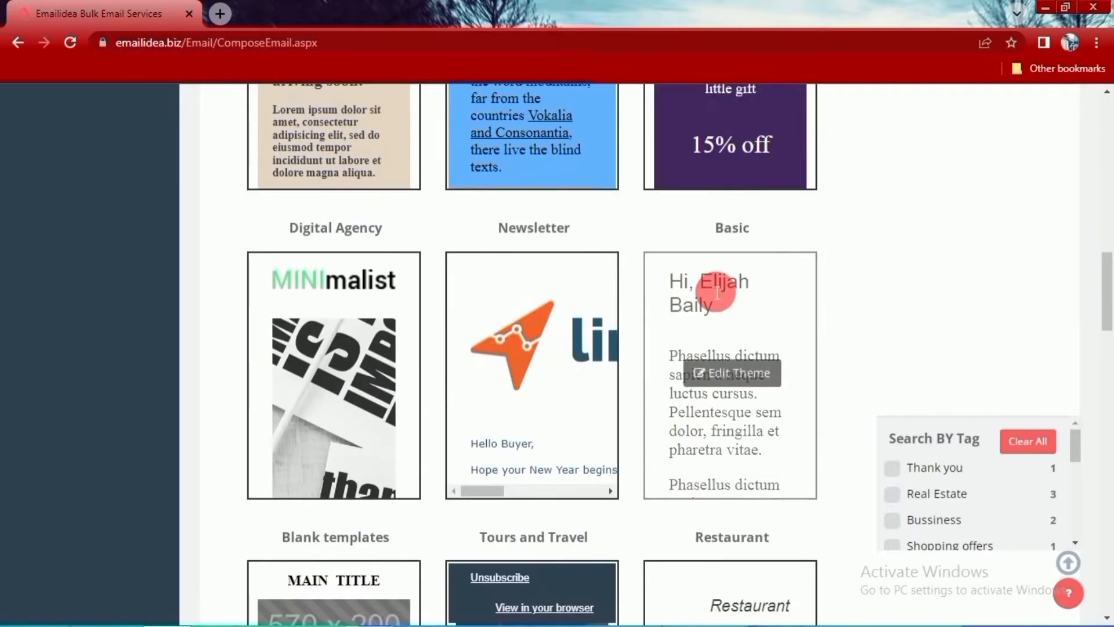
{"action": "scroll", "coordinate": [714, 294], "scroll_direction": "down", "scroll_amount": 4}
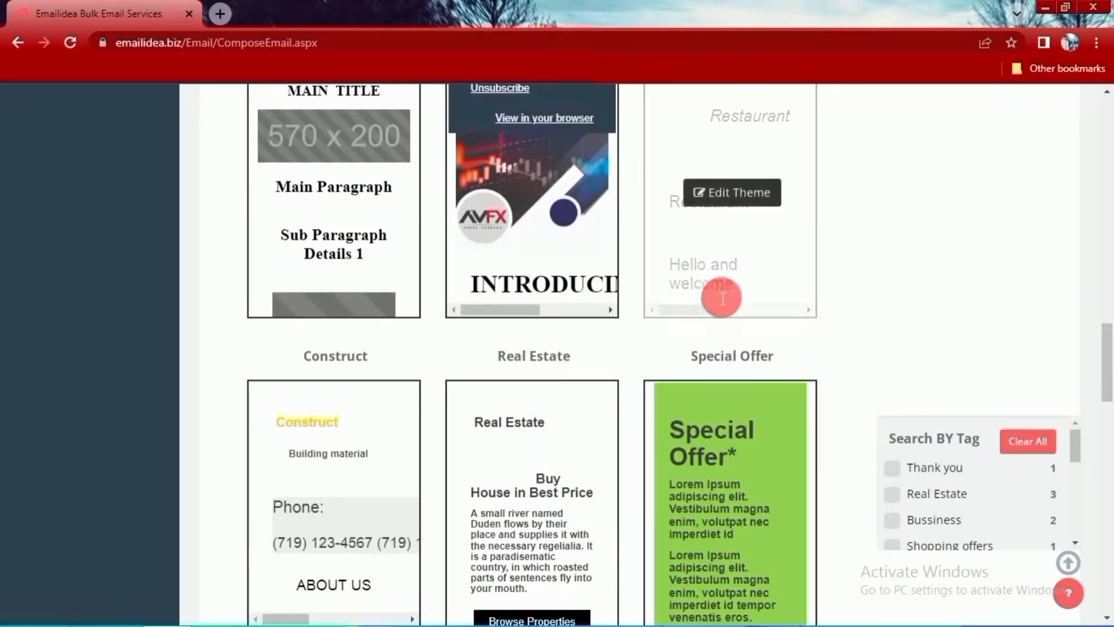
{"action": "scroll", "coordinate": [720, 297], "scroll_direction": "down", "scroll_amount": 3}
{"action": "scroll", "coordinate": [720, 298], "scroll_direction": "up", "scroll_amount": 5}
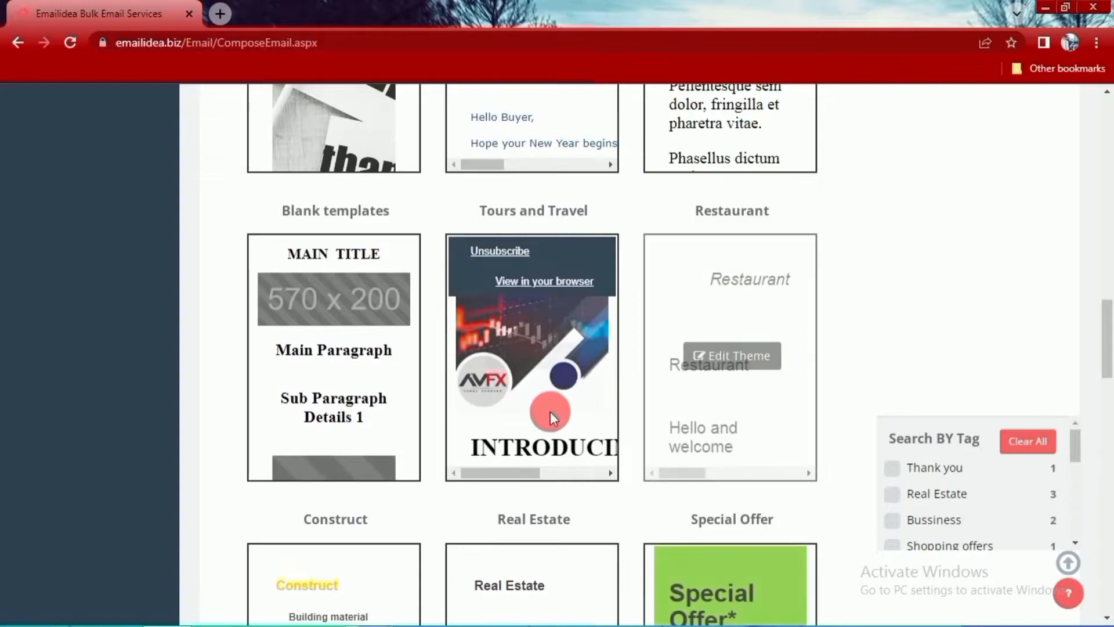
{"action": "mouse_move", "coordinate": [520, 406]}
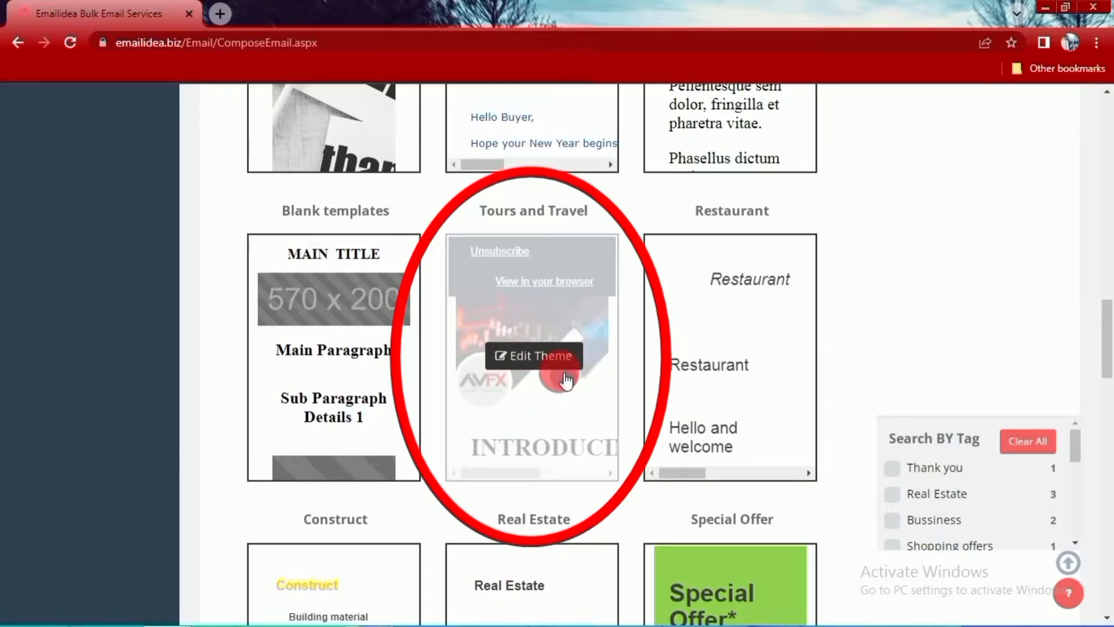
{"action": "left_click", "coordinate": [528, 358]}
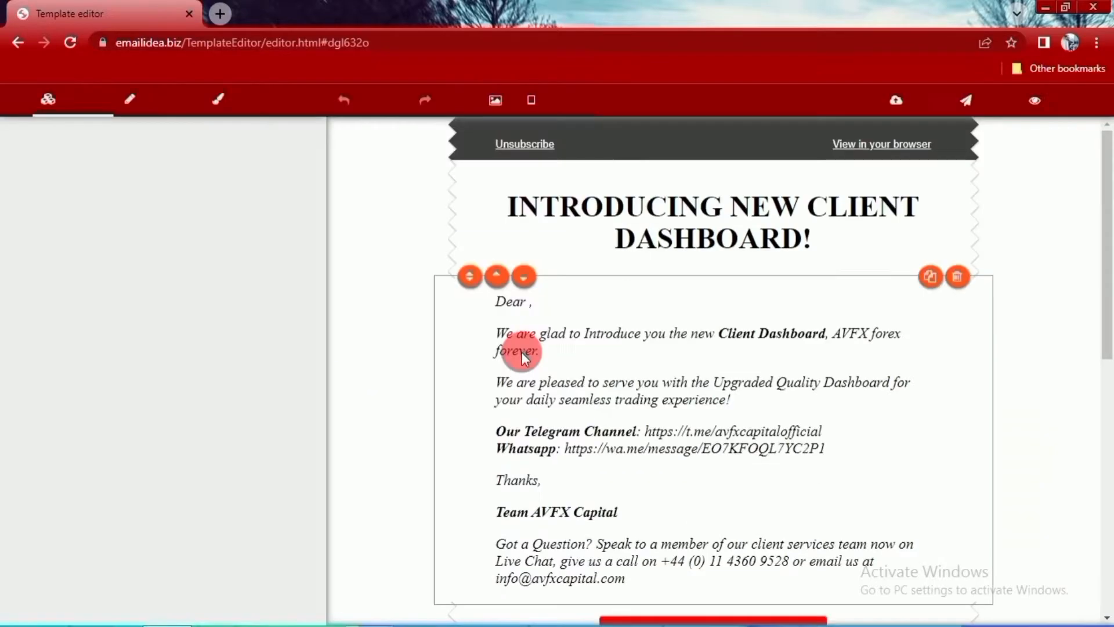
- Look over the theme's layout and select its header image to show the image's content settings
{"action": "scroll", "coordinate": [726, 400], "scroll_direction": "down", "scroll_amount": 7}
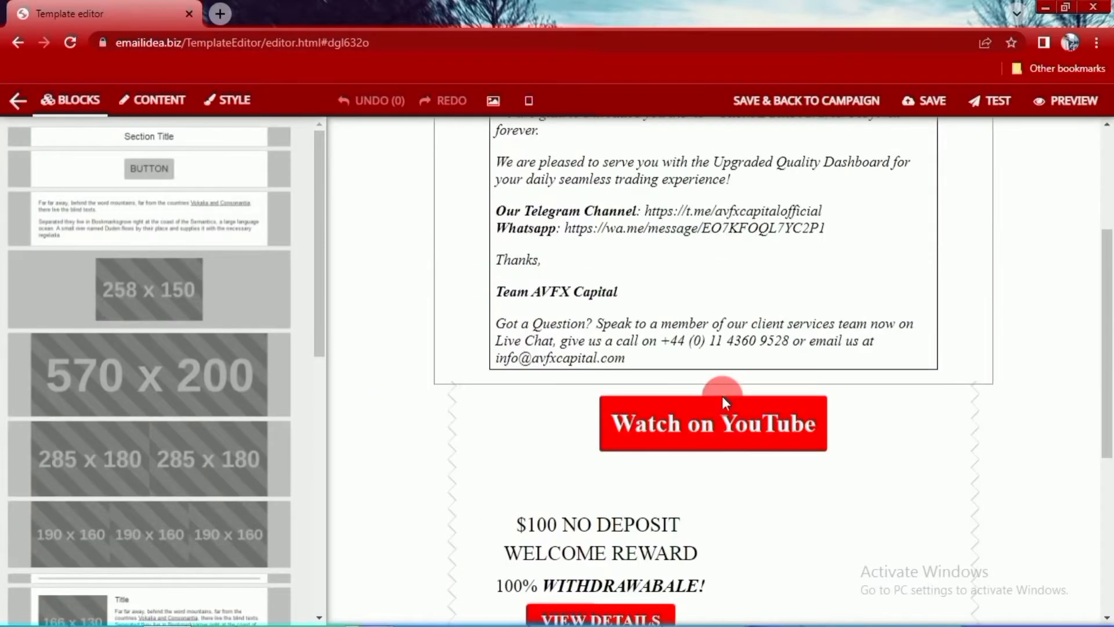
{"action": "scroll", "coordinate": [729, 406], "scroll_direction": "up", "scroll_amount": 7}
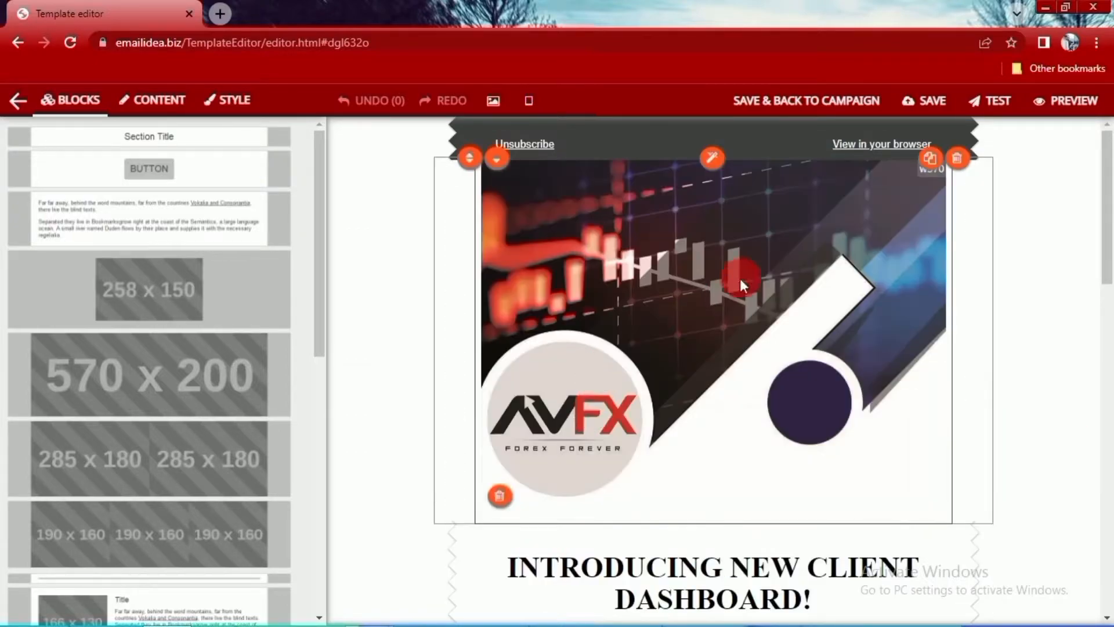
{"action": "left_click", "coordinate": [761, 326]}
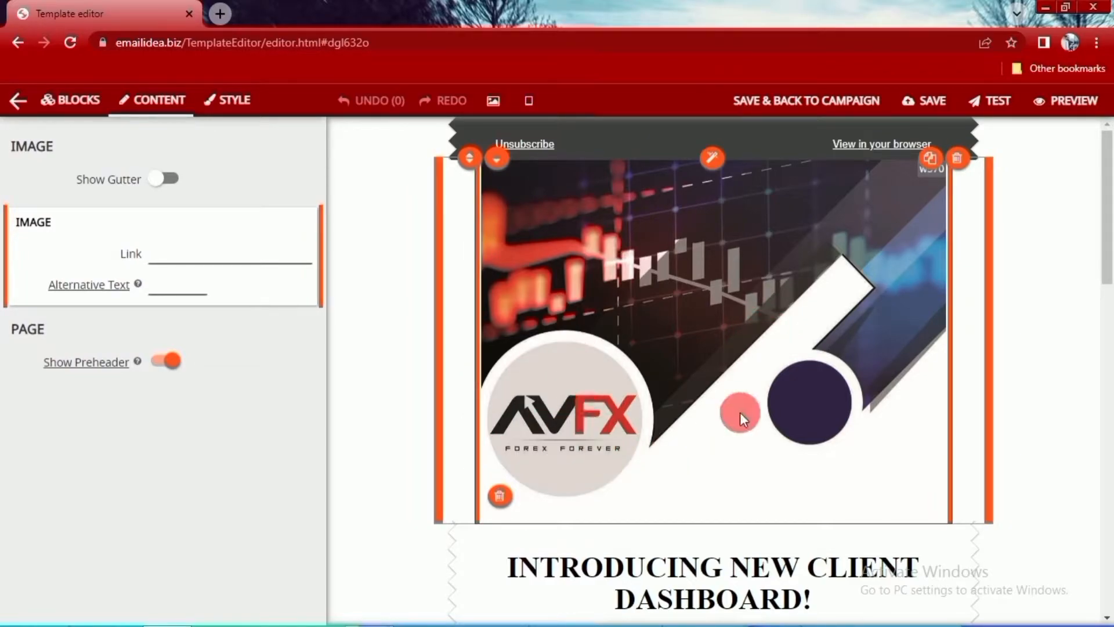
- Examine the template's remaining sections, the image Link field and the CLICK HERE button above the social media icons
{"action": "scroll", "coordinate": [740, 412], "scroll_direction": "down", "scroll_amount": 5}
{"action": "scroll", "coordinate": [766, 511], "scroll_direction": "down", "scroll_amount": 2}
{"action": "scroll", "coordinate": [776, 492], "scroll_direction": "down", "scroll_amount": 3}
{"action": "scroll", "coordinate": [766, 446], "scroll_direction": "down", "scroll_amount": 5}
{"action": "scroll", "coordinate": [766, 440], "scroll_direction": "up", "scroll_amount": 6}
{"action": "scroll", "coordinate": [782, 441], "scroll_direction": "down", "scroll_amount": 3}
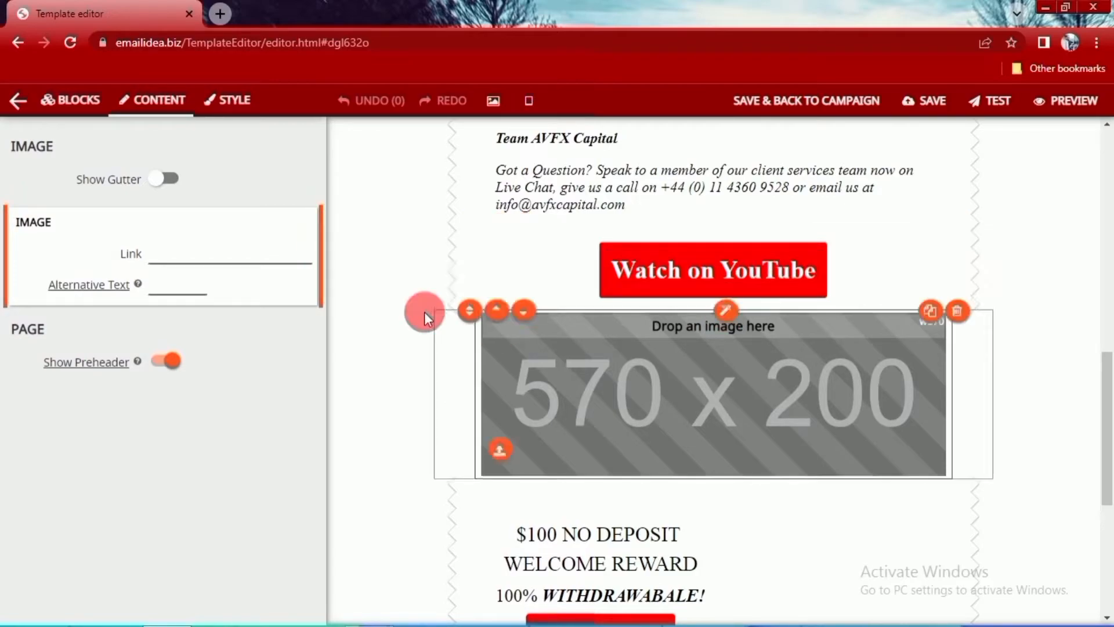
{"action": "left_click", "coordinate": [212, 259]}
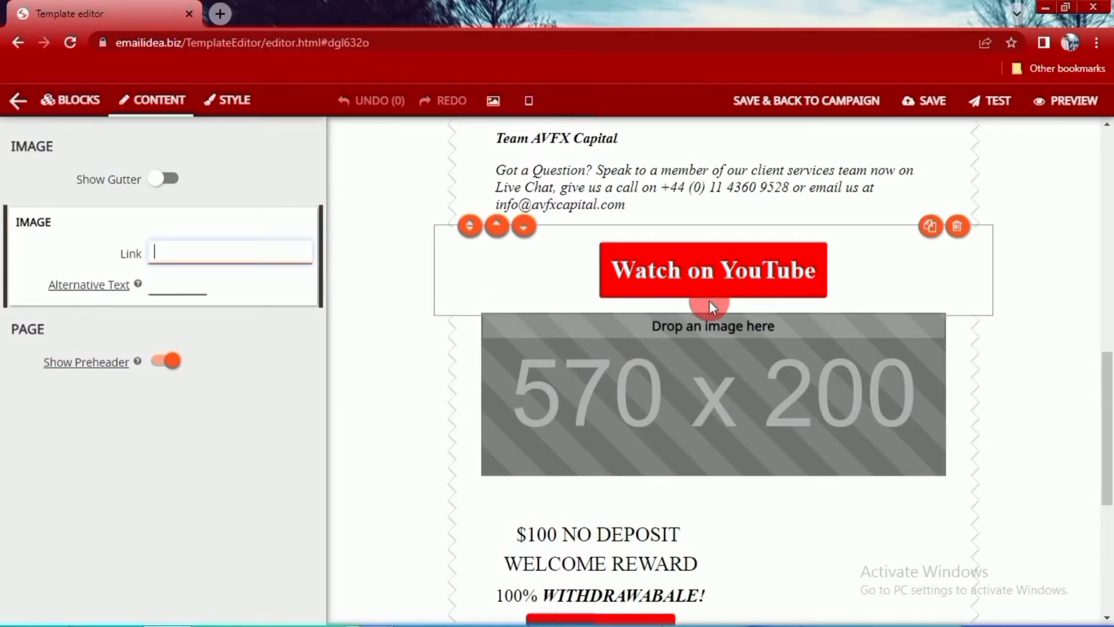
{"action": "scroll", "coordinate": [784, 348], "scroll_direction": "down", "scroll_amount": 6}
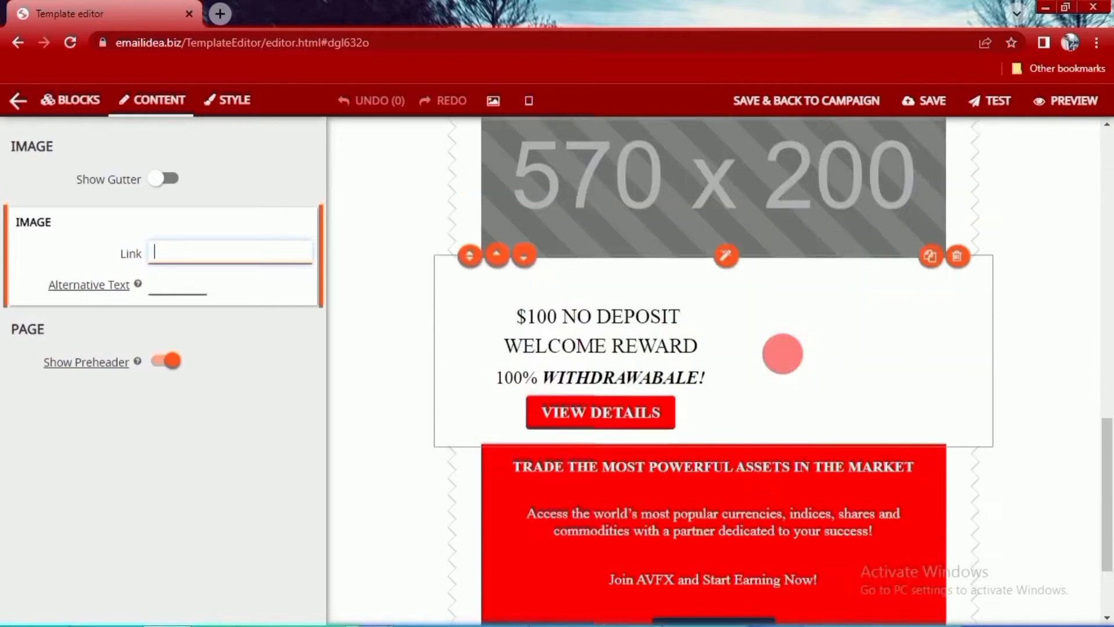
{"action": "left_click", "coordinate": [715, 521]}
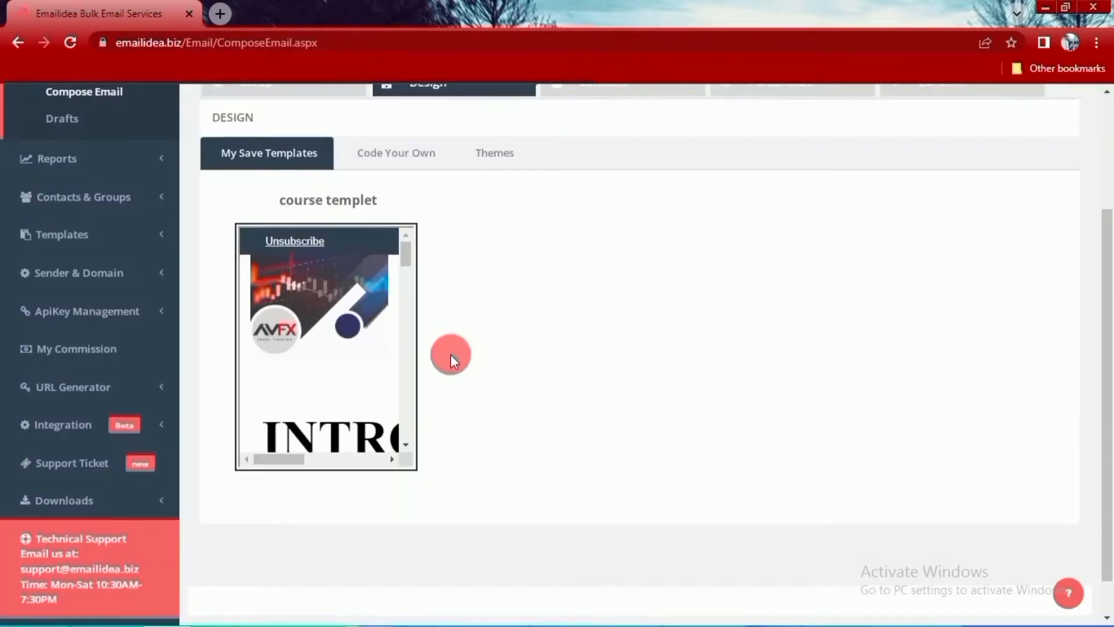
- Return to the campaign's saved templates and use the course templet as the email design
{"action": "scroll", "coordinate": [450, 354], "scroll_direction": "up", "scroll_amount": 2}
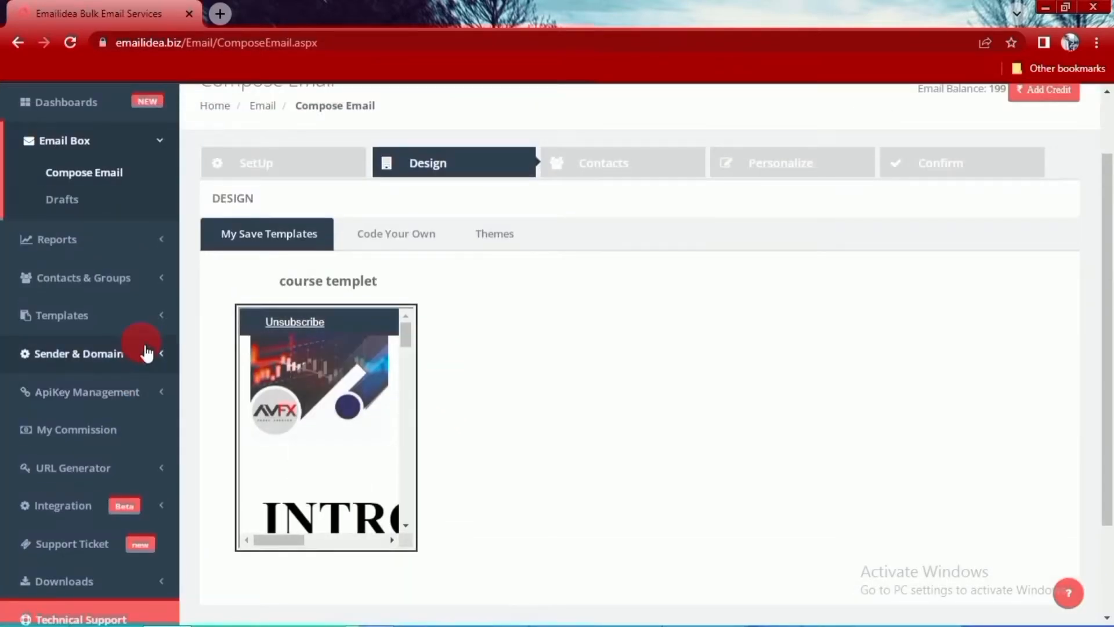
{"action": "mouse_move", "coordinate": [376, 453]}
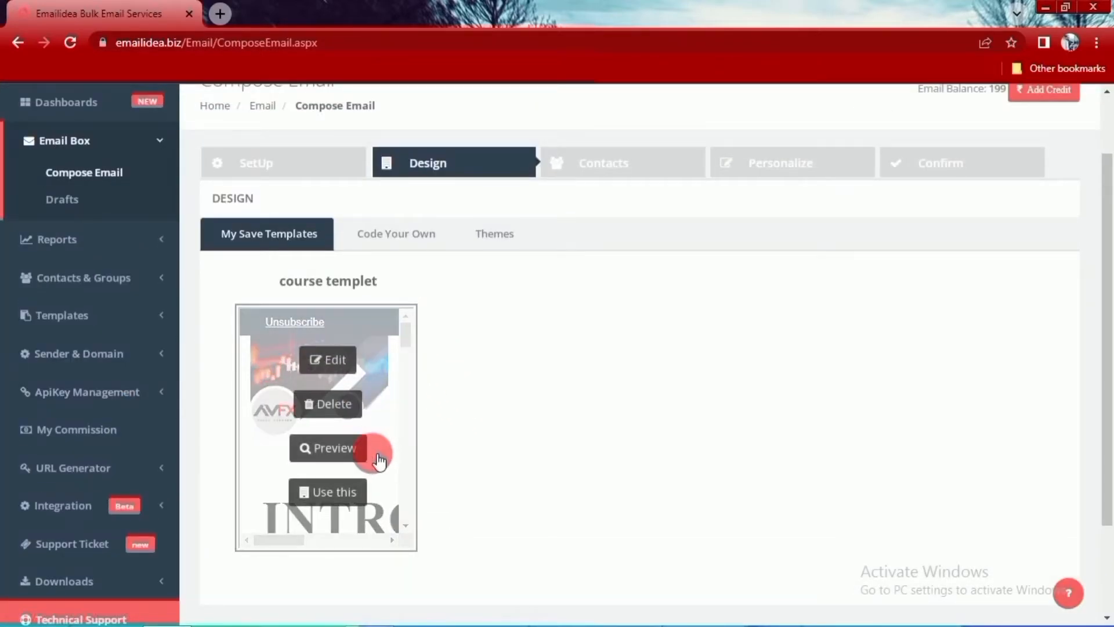
{"action": "left_click", "coordinate": [350, 495]}
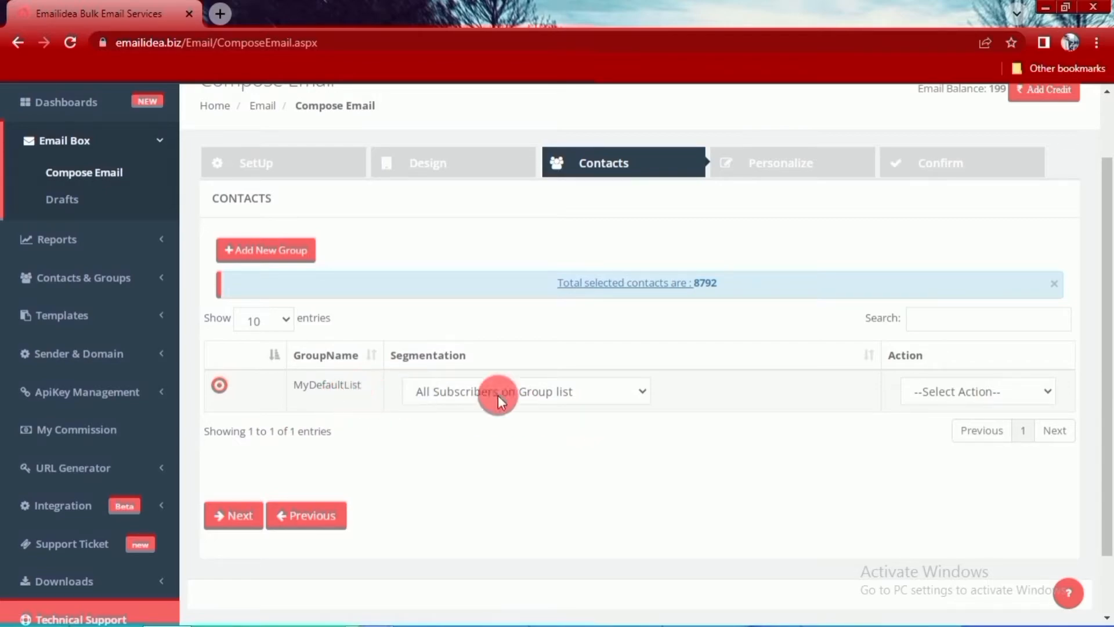
- Switch the segmentation of MyDefaultList to Tags and look over the available tags without choosing one
{"action": "left_click", "coordinate": [642, 392]}
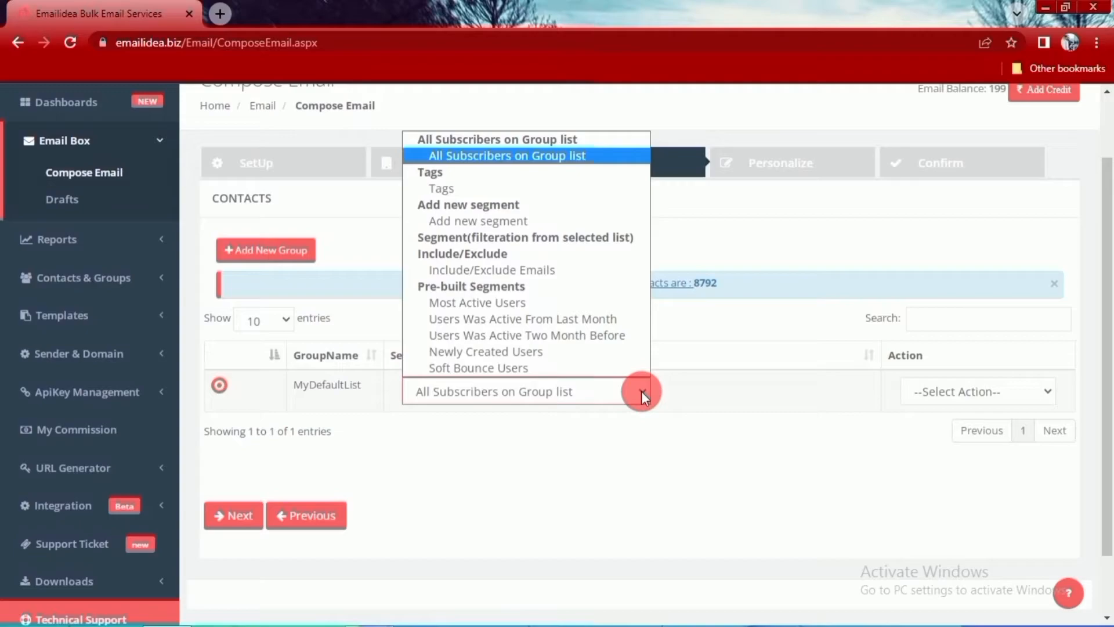
{"action": "left_click", "coordinate": [468, 187]}
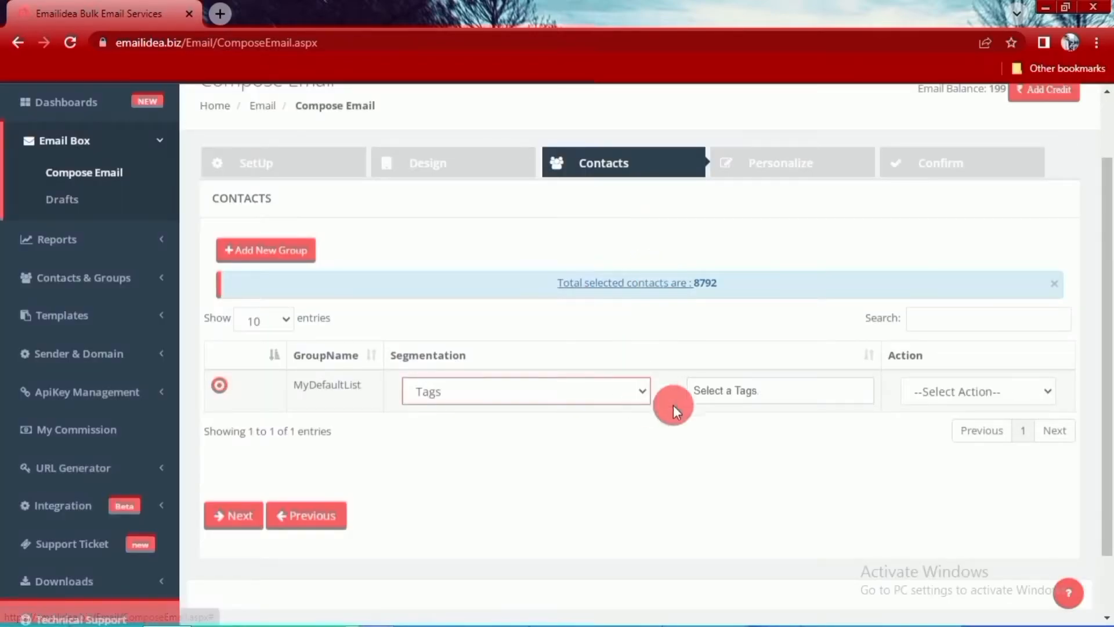
{"action": "left_click", "coordinate": [761, 400]}
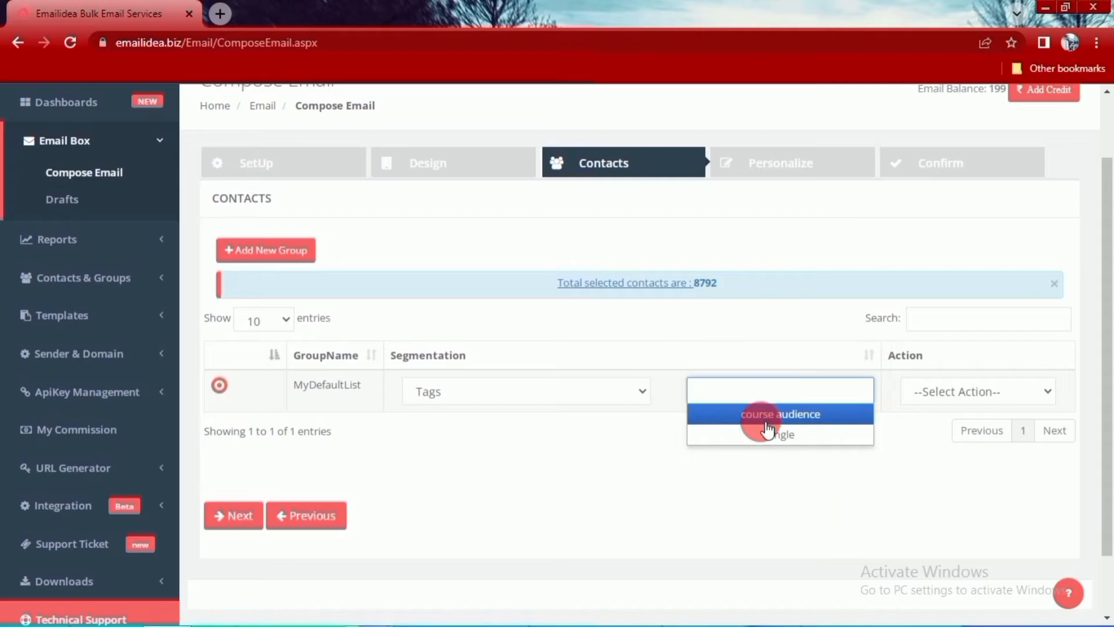
{"action": "left_click", "coordinate": [648, 410]}
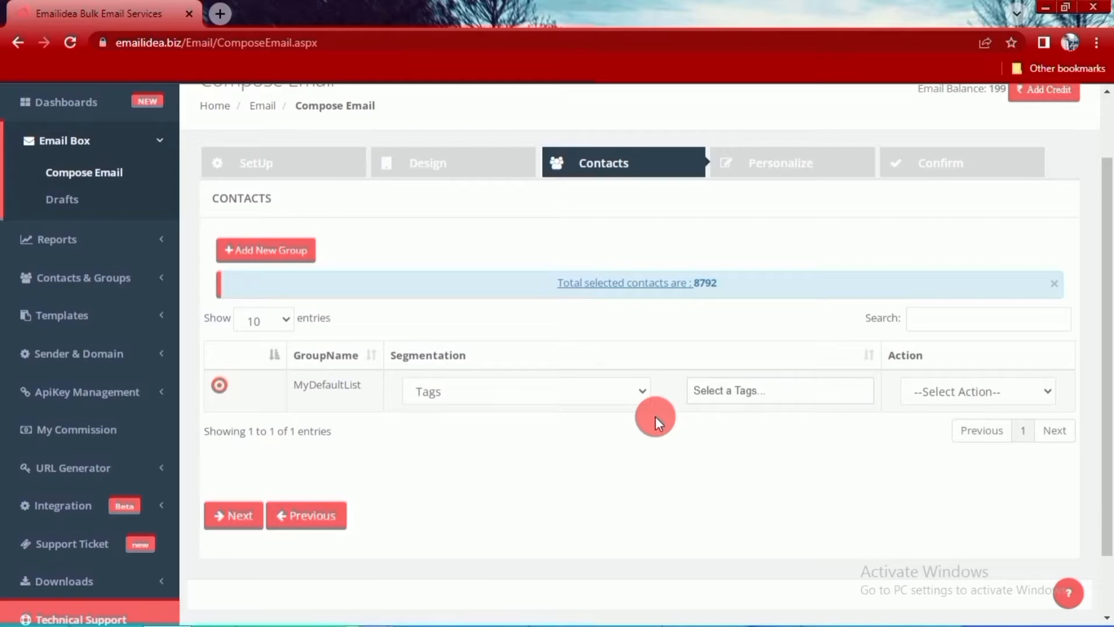
- Start adding a single contact to MyDefaultList and assign it the tag single
{"action": "left_click", "coordinate": [1048, 393]}
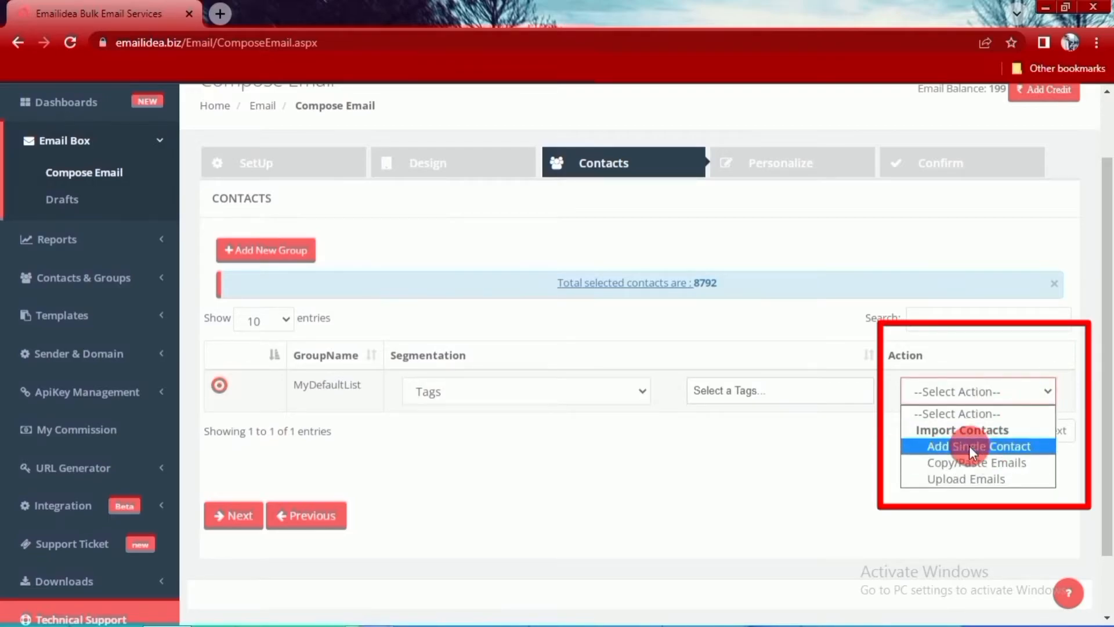
{"action": "left_click", "coordinate": [985, 447]}
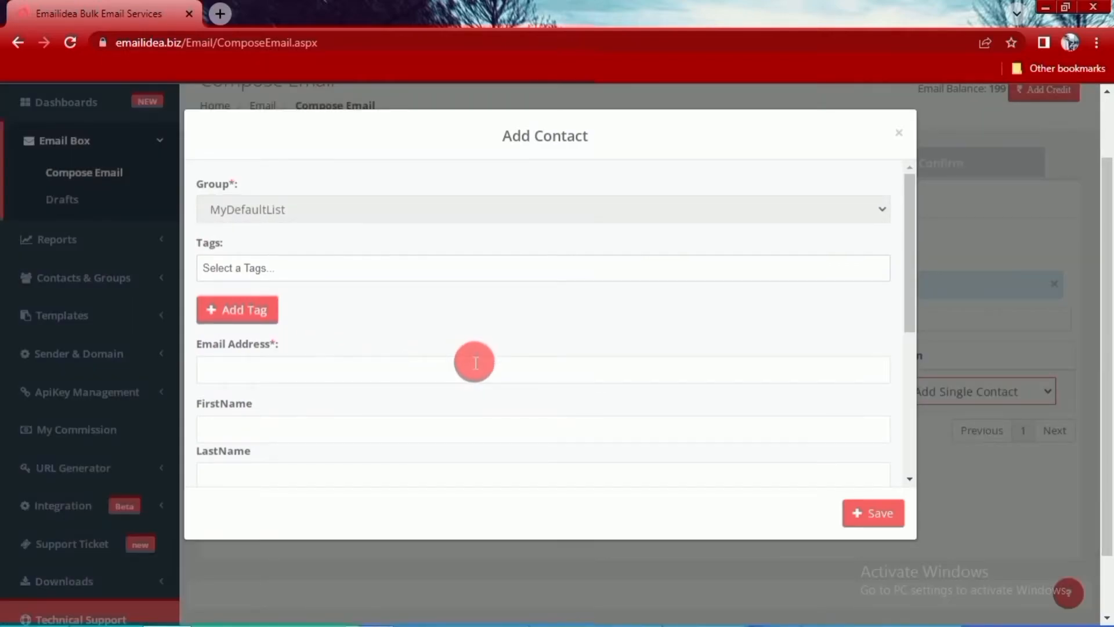
{"action": "left_click", "coordinate": [239, 270]}
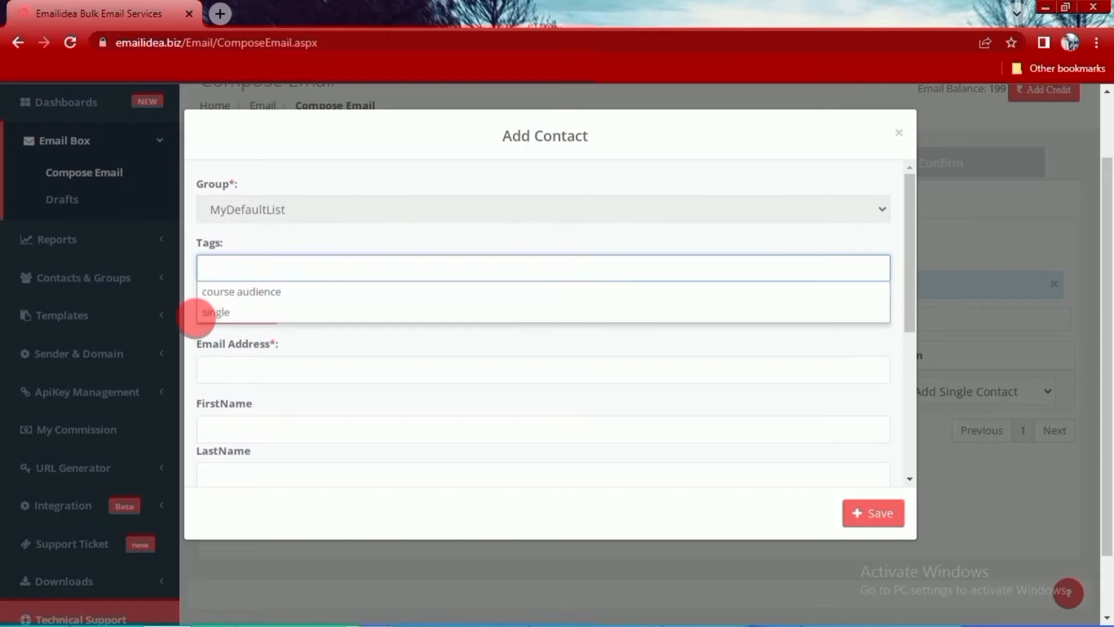
{"action": "left_click", "coordinate": [230, 318]}
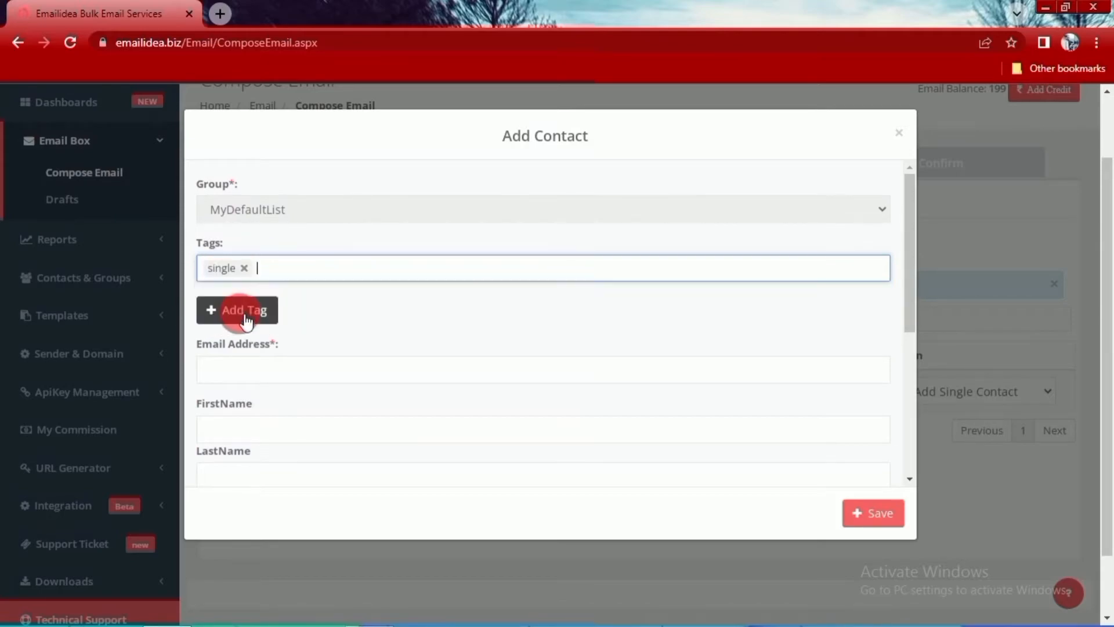
- Fill in the contact's email address, first name and last name
{"action": "left_click", "coordinate": [235, 371]}
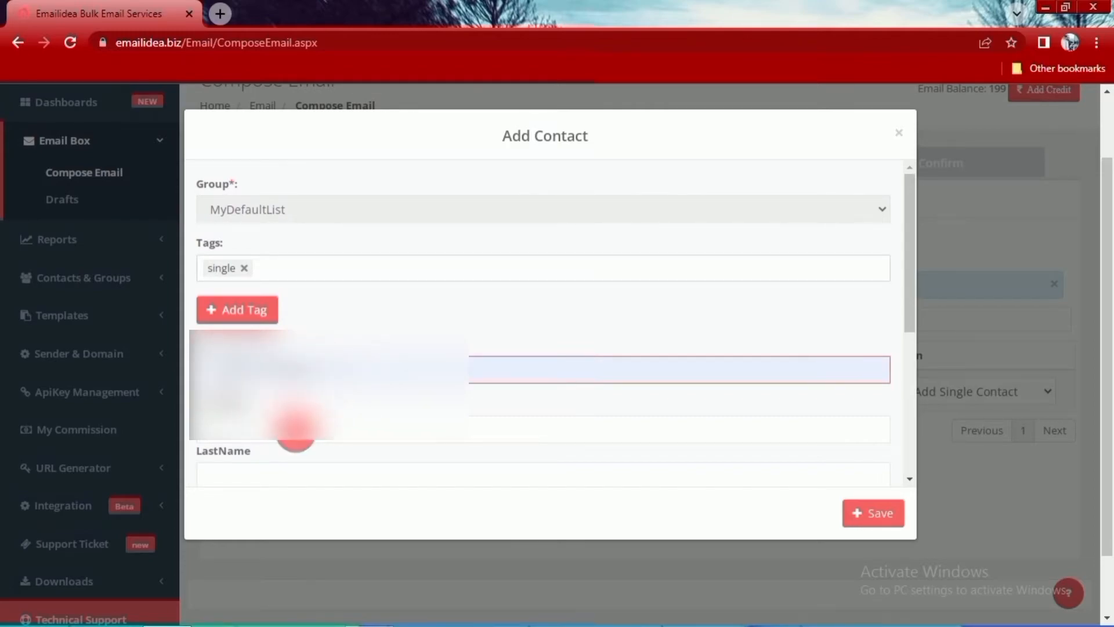
{"action": "left_click", "coordinate": [284, 432]}
{"action": "left_click", "coordinate": [281, 476]}
{"action": "left_click", "coordinate": [296, 516]}
{"action": "scroll", "coordinate": [323, 326], "scroll_direction": "down", "scroll_amount": 5}
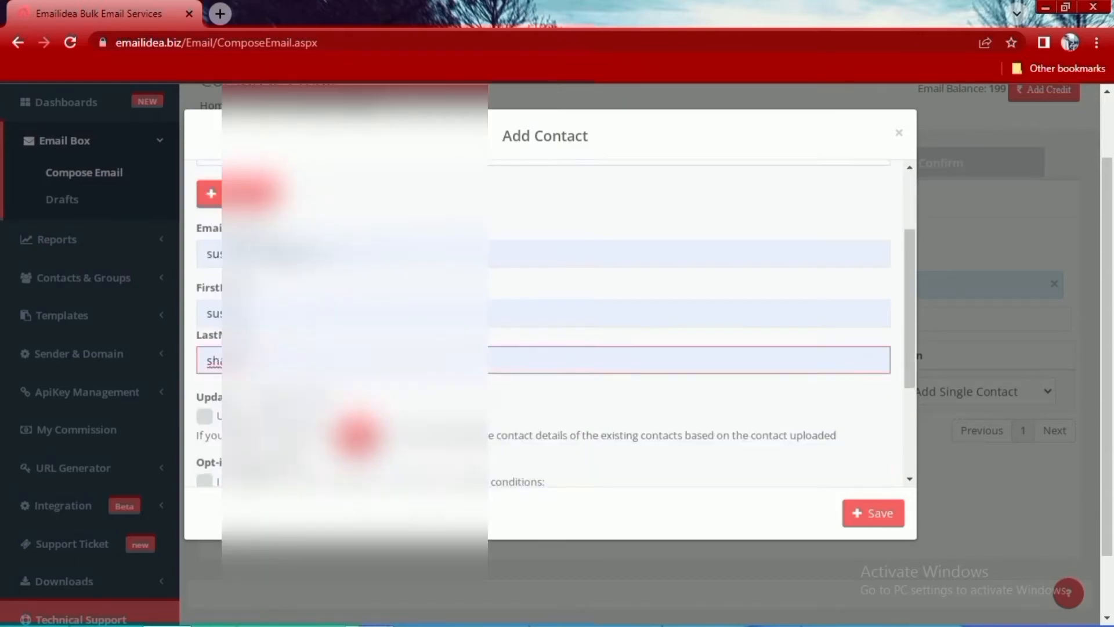
- Enable updating of existing contacts, accept the opt-in agreement and save the contact
{"action": "left_click", "coordinate": [206, 242]}
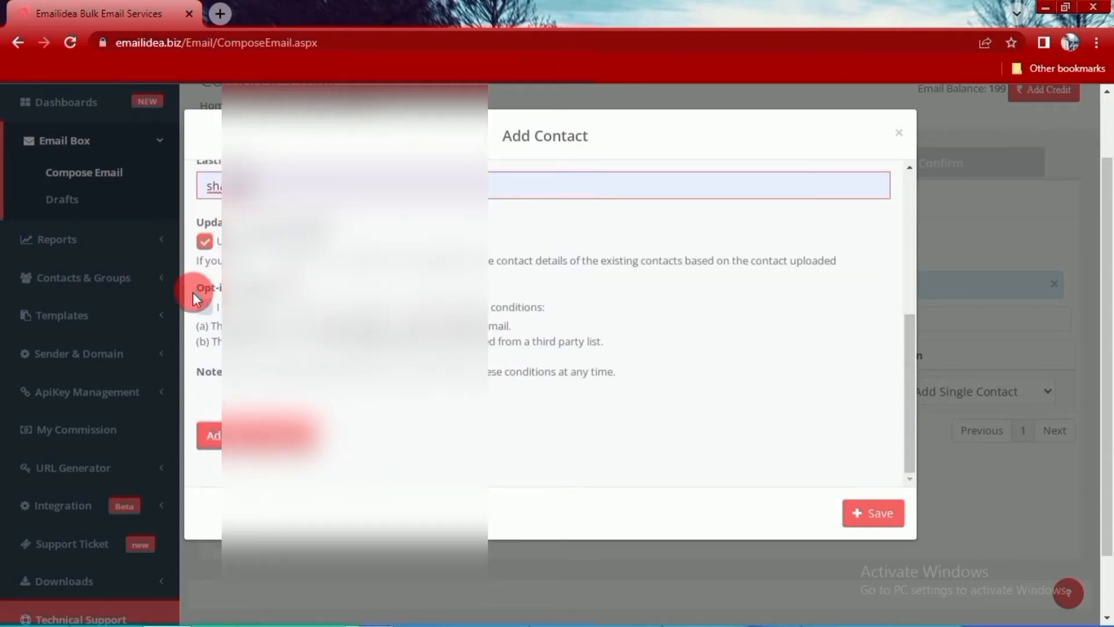
{"action": "left_click", "coordinate": [205, 307]}
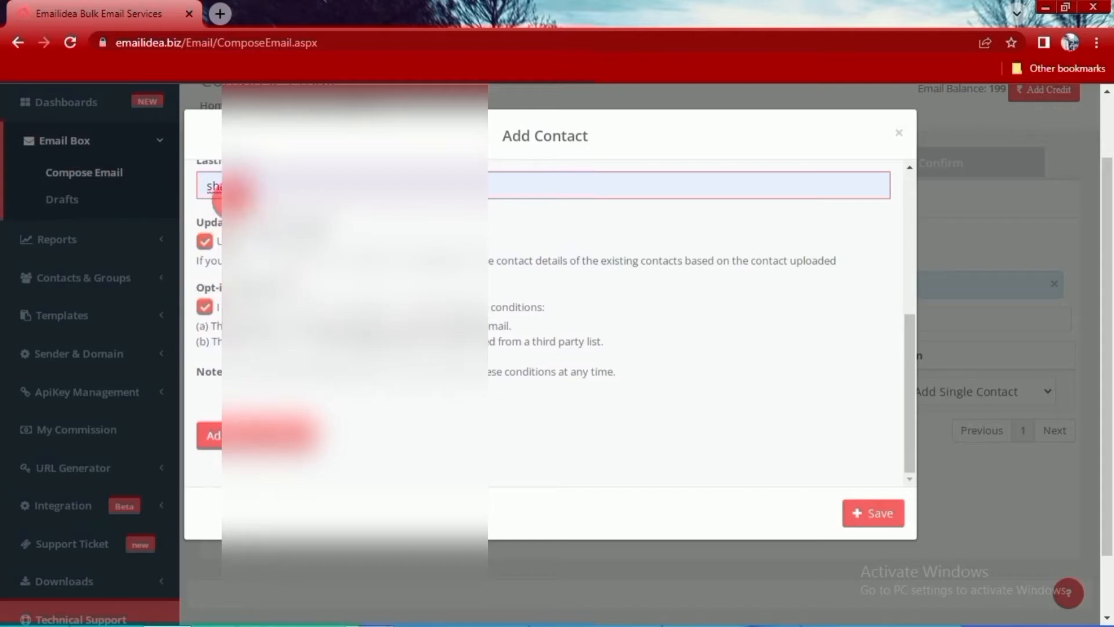
{"action": "left_click", "coordinate": [871, 515]}
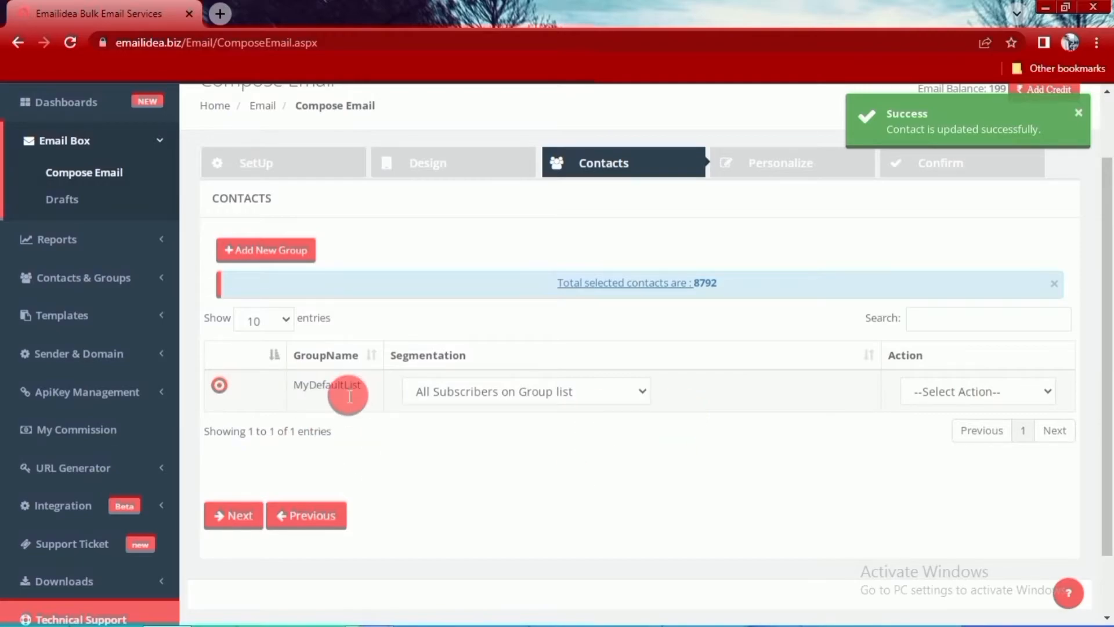
- Segment MyDefaultList by Tags and select the tag single as the campaign's recipients
{"action": "left_click", "coordinate": [646, 396]}
{"action": "left_click", "coordinate": [470, 189]}
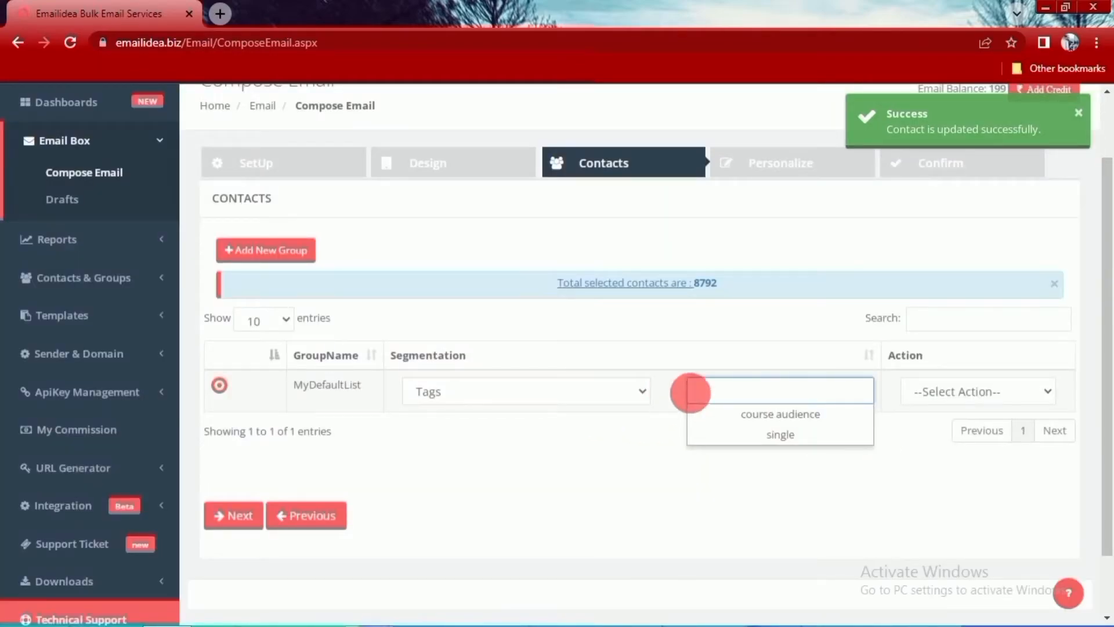
{"action": "left_click", "coordinate": [778, 444]}
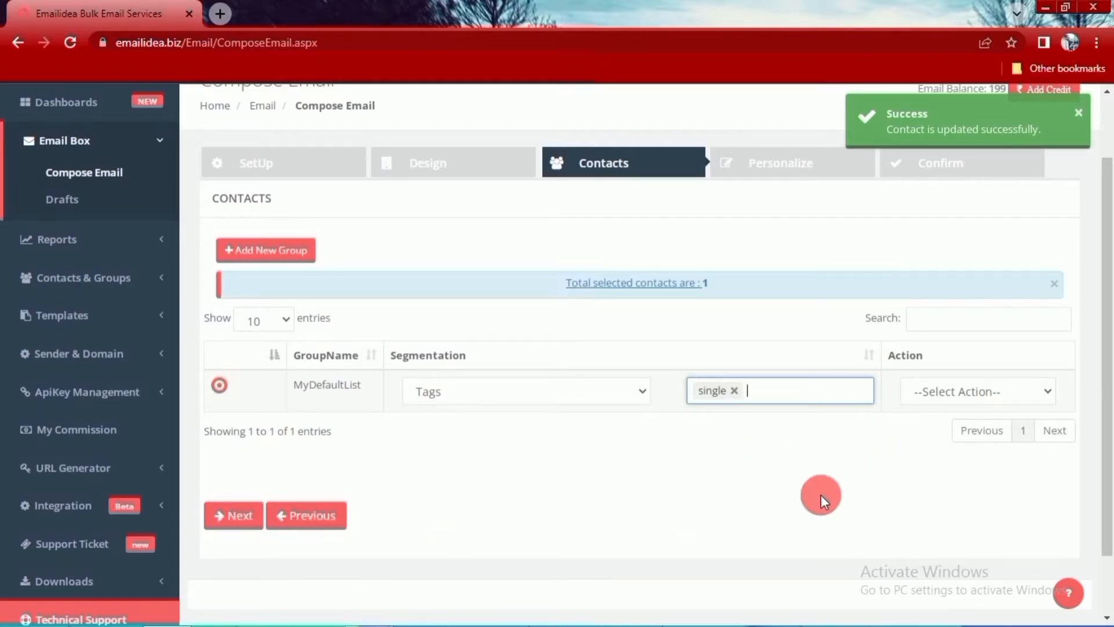
- Look over the Copy/Paste Emails form for adding multiple contacts, including its tags and opt-in options, and close it without saving
{"action": "left_click", "coordinate": [1049, 390]}
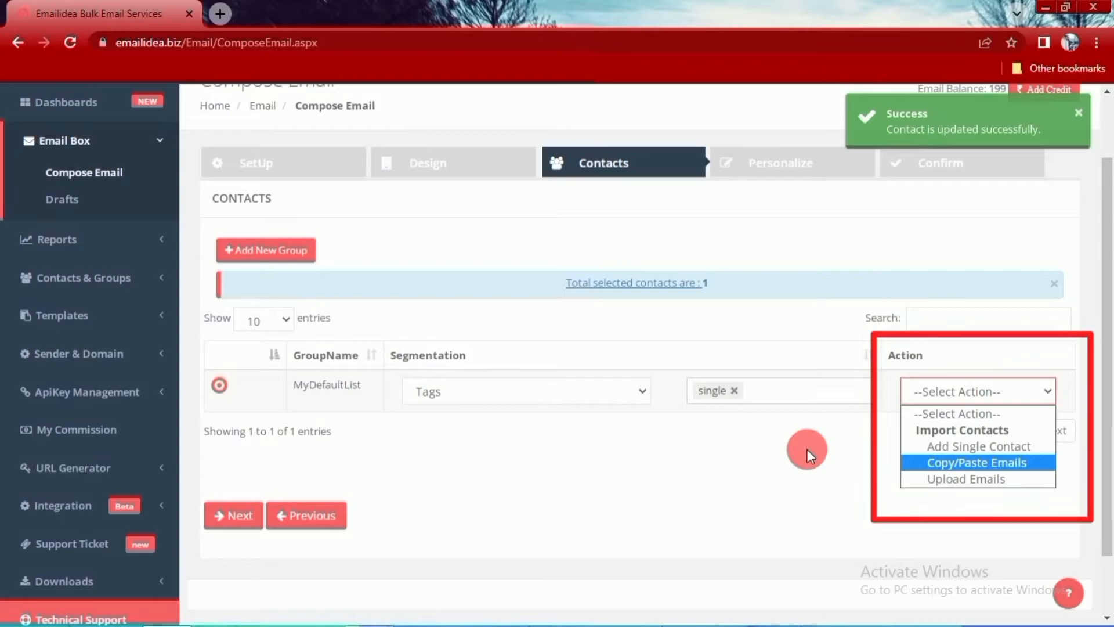
{"action": "left_click", "coordinate": [956, 462]}
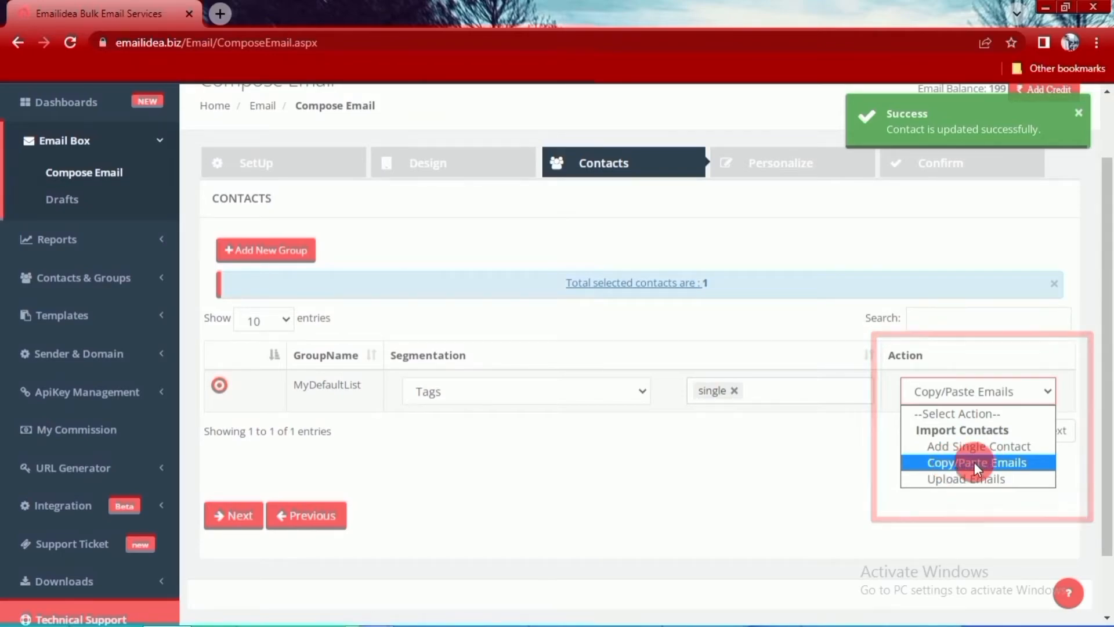
{"action": "left_click", "coordinate": [990, 463]}
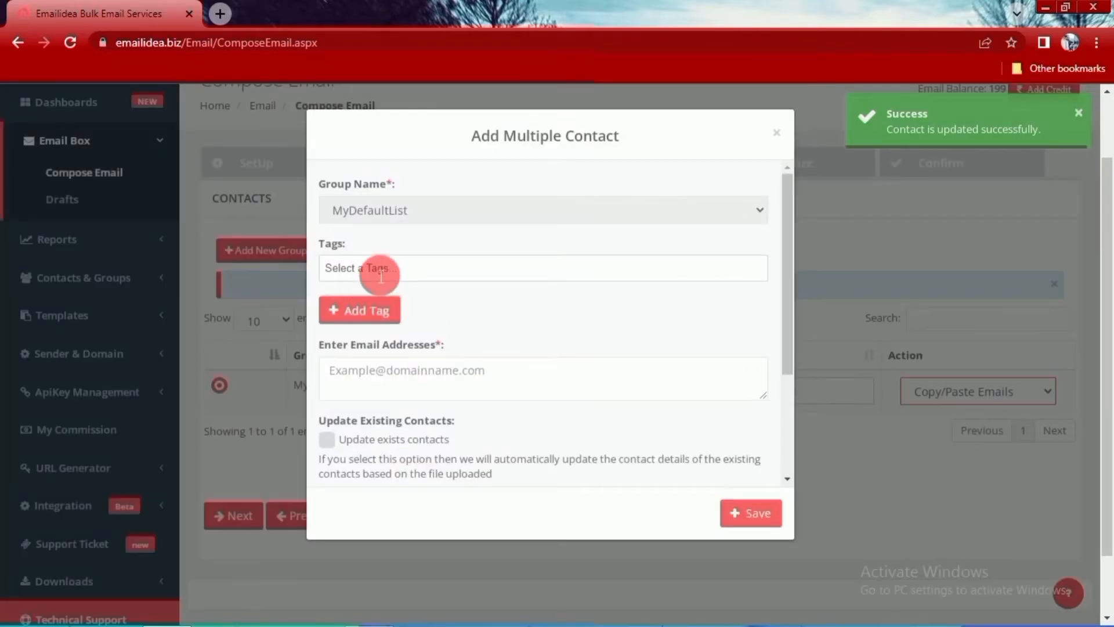
{"action": "left_click", "coordinate": [380, 273]}
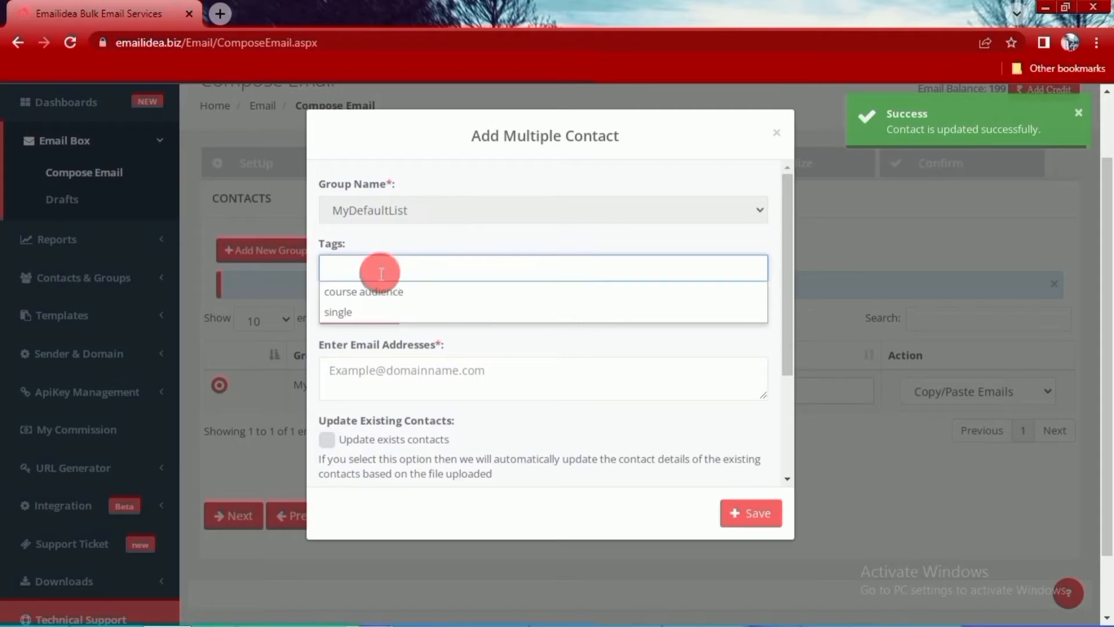
{"action": "left_click", "coordinate": [738, 347]}
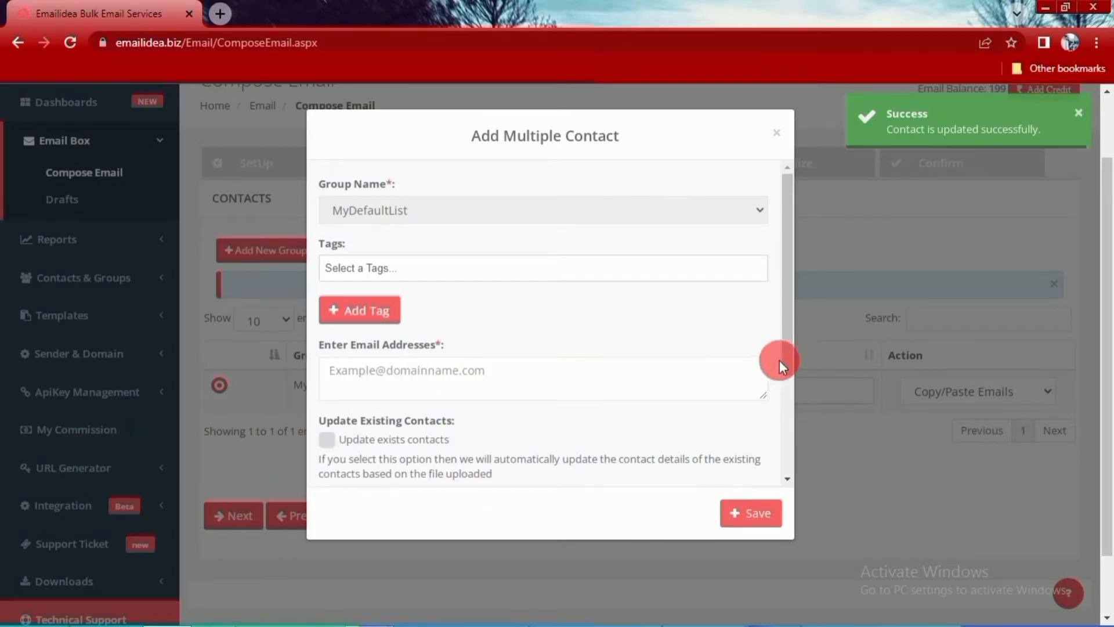
{"action": "scroll", "coordinate": [779, 359], "scroll_direction": "down", "scroll_amount": 3}
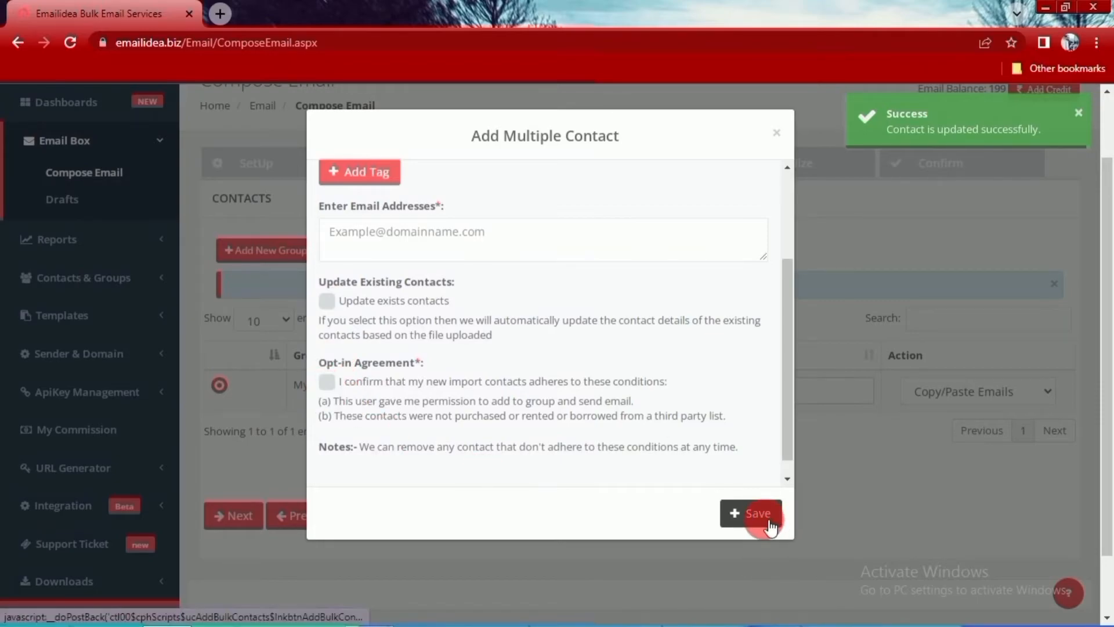
{"action": "left_click", "coordinate": [779, 136]}
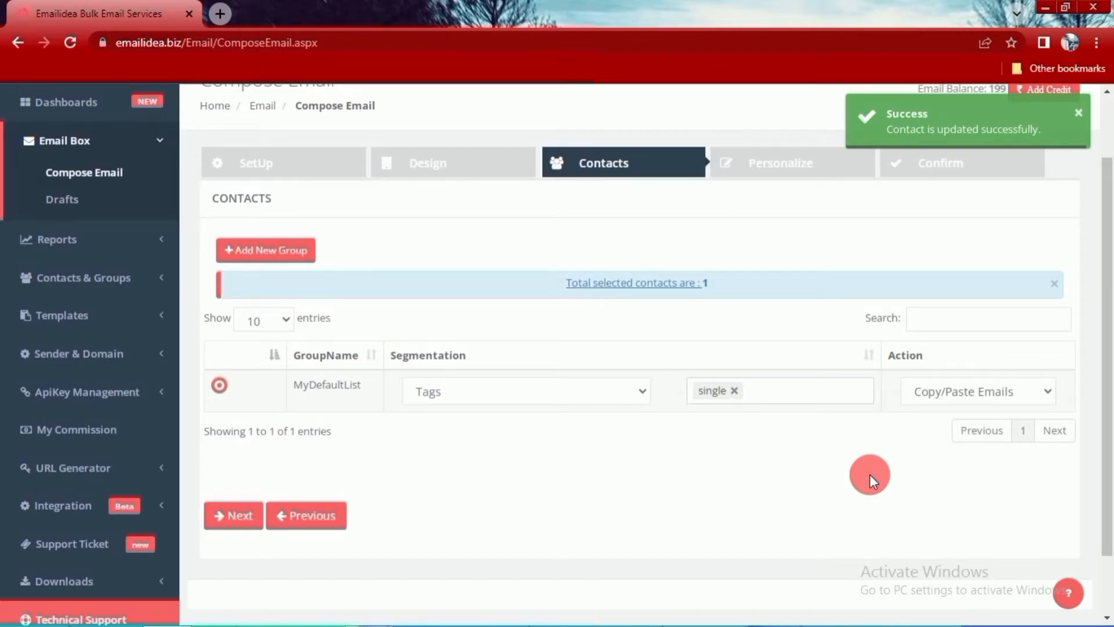
- Check the other tag choices and the Upload Emails import option, and continue to the Personalize stage with the single tag
{"action": "left_click", "coordinate": [786, 397]}
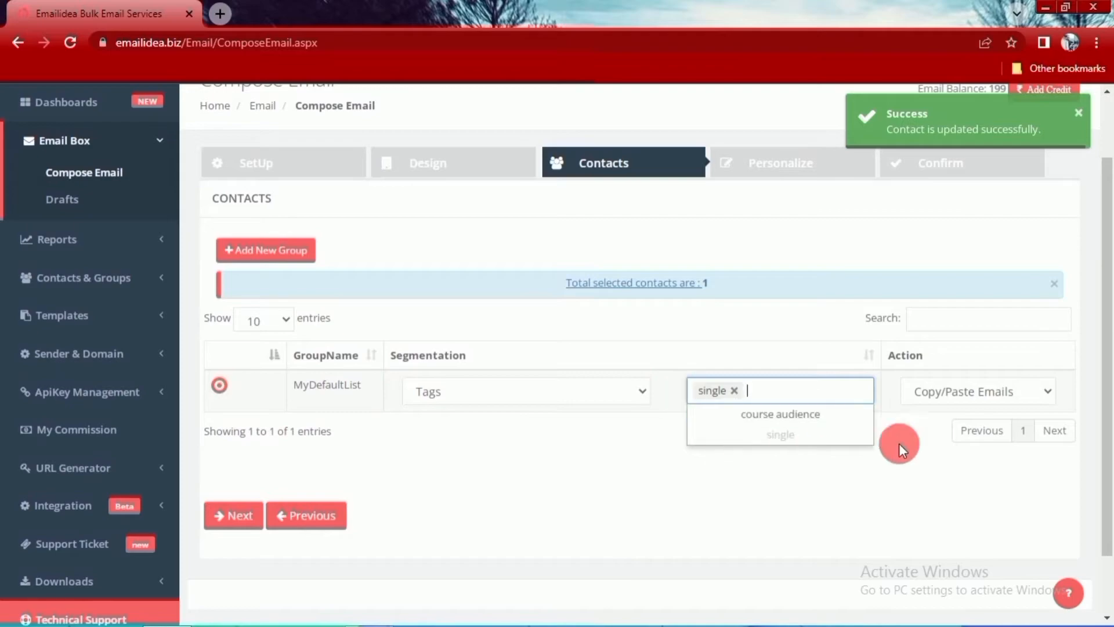
{"action": "left_click", "coordinate": [932, 492]}
{"action": "left_click", "coordinate": [1045, 392]}
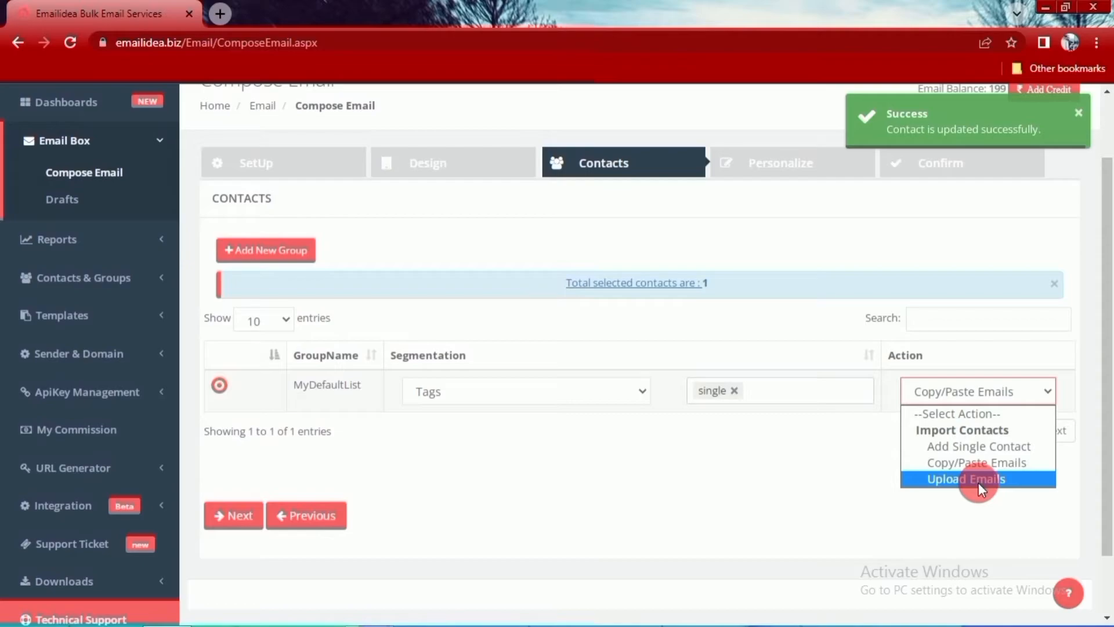
{"action": "left_click", "coordinate": [772, 486]}
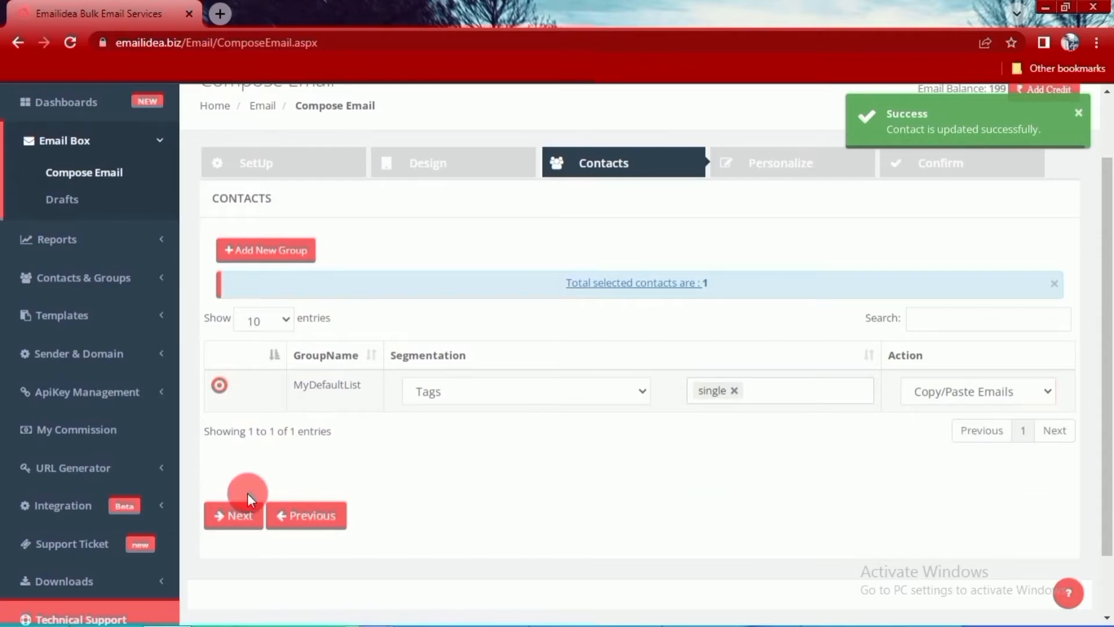
{"action": "left_click", "coordinate": [237, 514]}
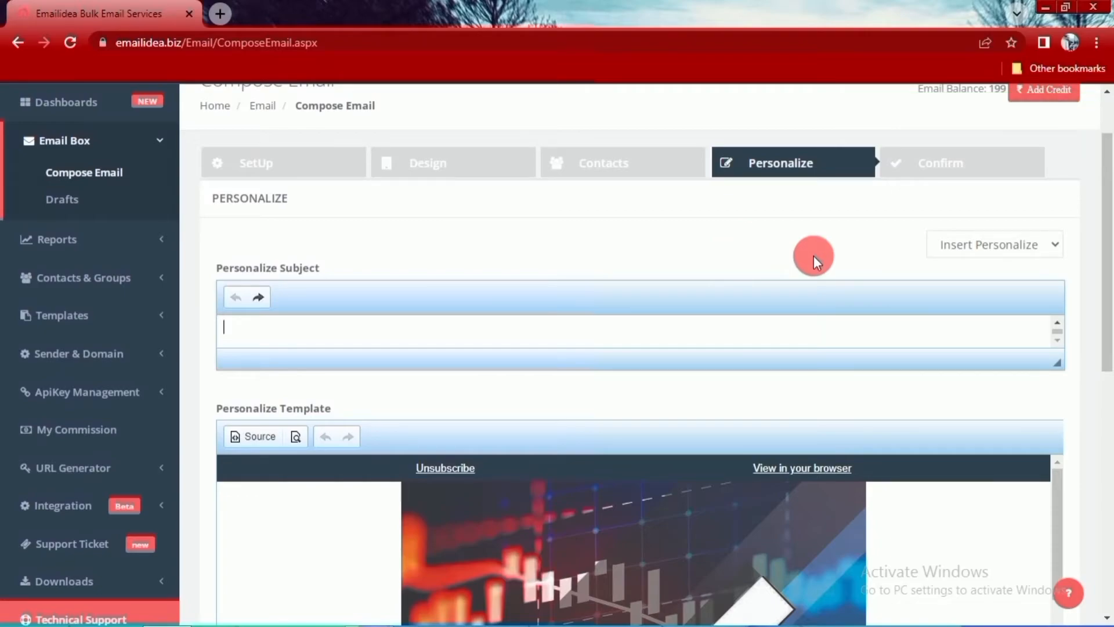
- Review the FirstName and LastName personalization fields and the template down to its social media icons, and proceed to the Confirm stage
{"action": "left_click", "coordinate": [1054, 239]}
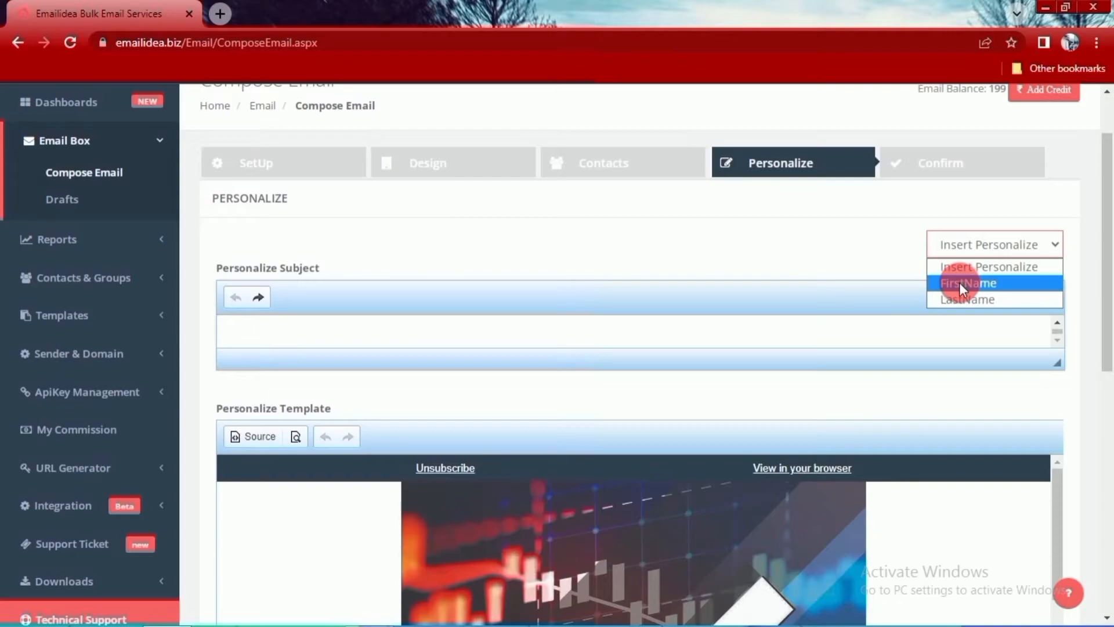
{"action": "scroll", "coordinate": [913, 401], "scroll_direction": "down", "scroll_amount": 9}
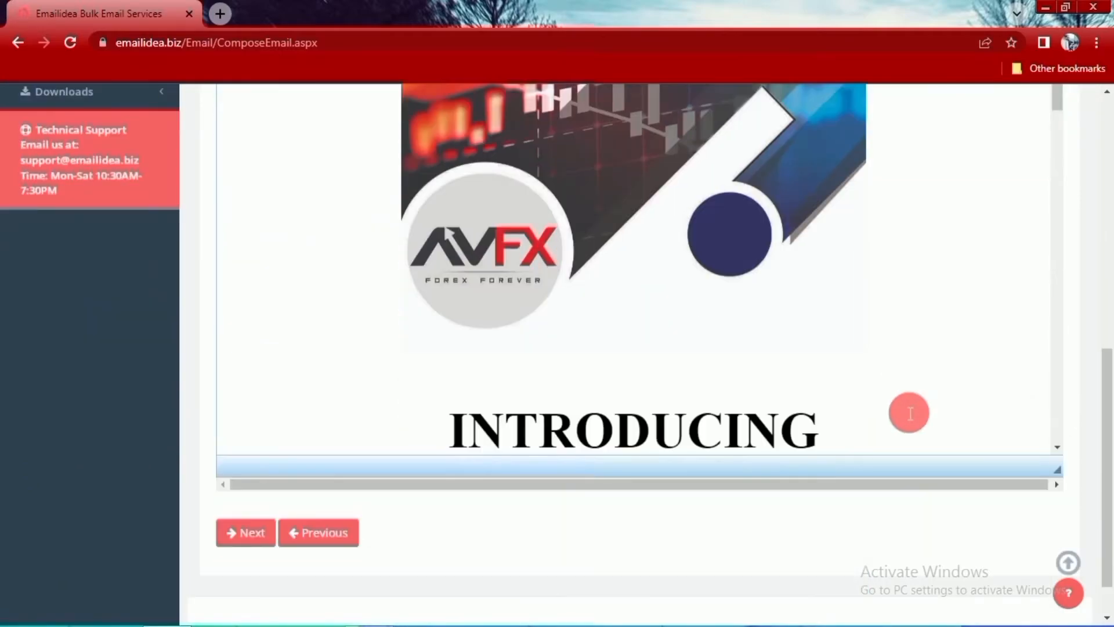
{"action": "scroll", "coordinate": [905, 432], "scroll_direction": "up", "scroll_amount": 4}
{"action": "scroll", "coordinate": [909, 434], "scroll_direction": "down", "scroll_amount": 4}
{"action": "scroll", "coordinate": [909, 434], "scroll_direction": "up", "scroll_amount": 4}
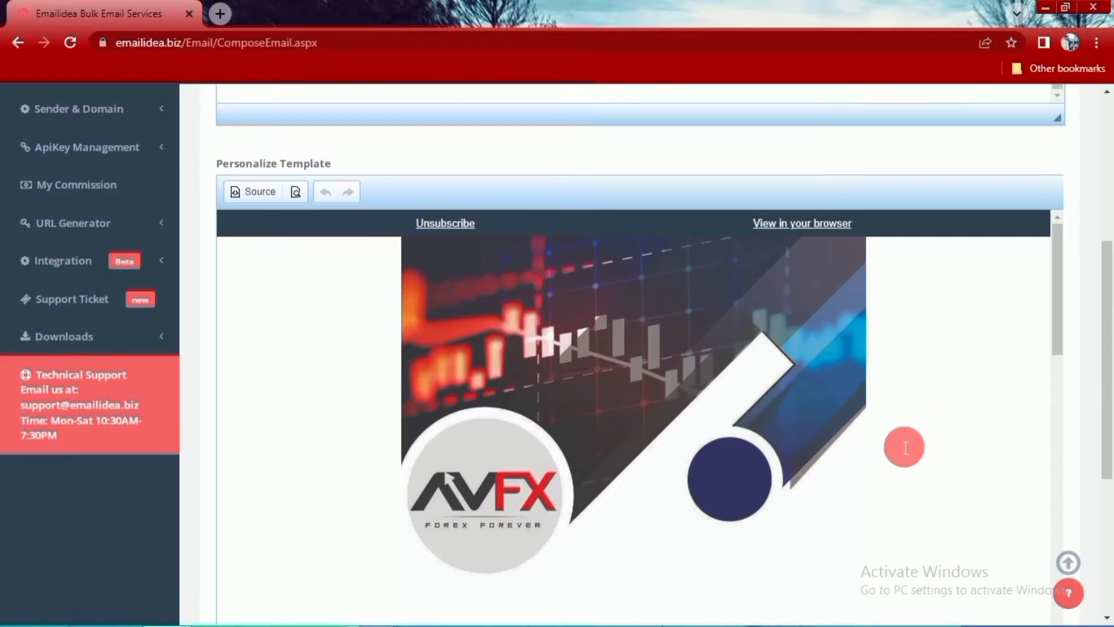
{"action": "scroll", "coordinate": [978, 490], "scroll_direction": "down", "scroll_amount": 10}
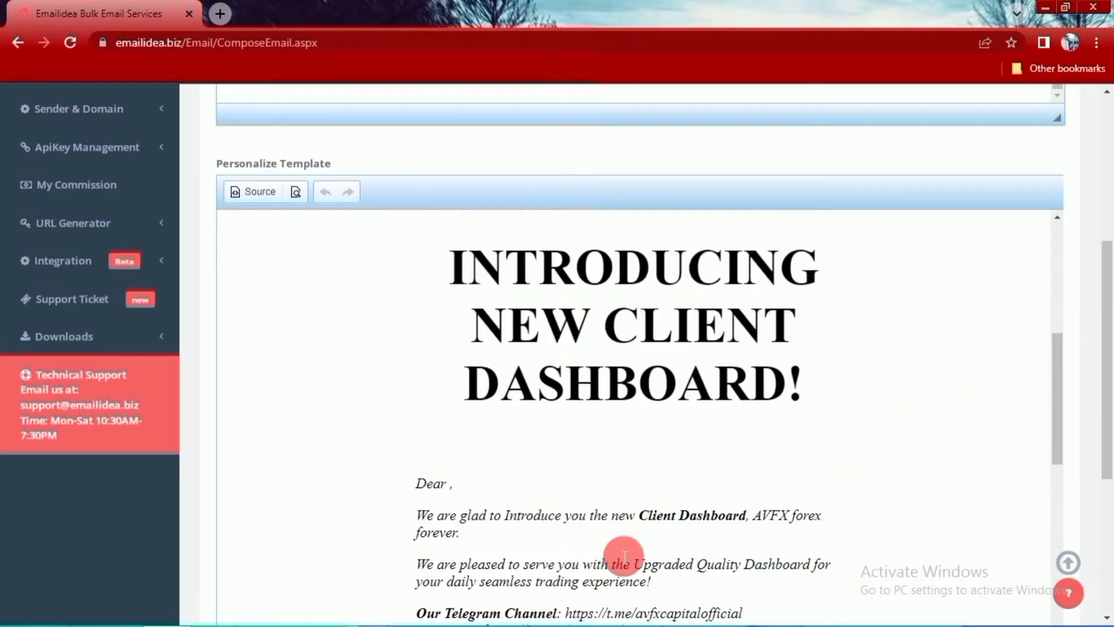
{"action": "scroll", "coordinate": [649, 542], "scroll_direction": "down", "scroll_amount": 5}
{"action": "scroll", "coordinate": [655, 509], "scroll_direction": "down", "scroll_amount": 5}
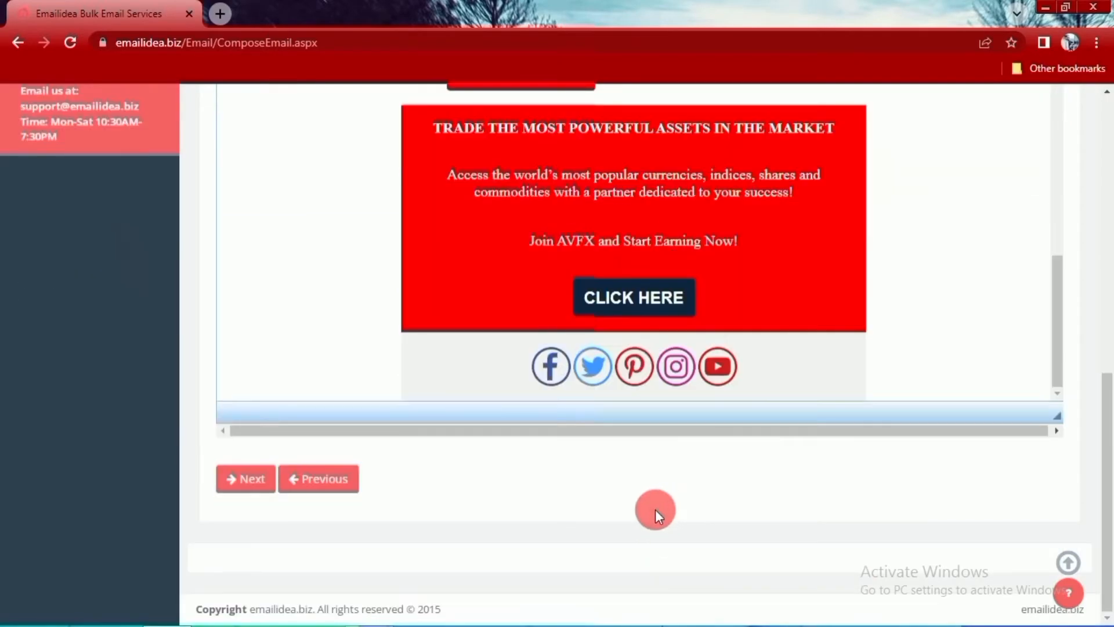
{"action": "left_click", "coordinate": [243, 497]}
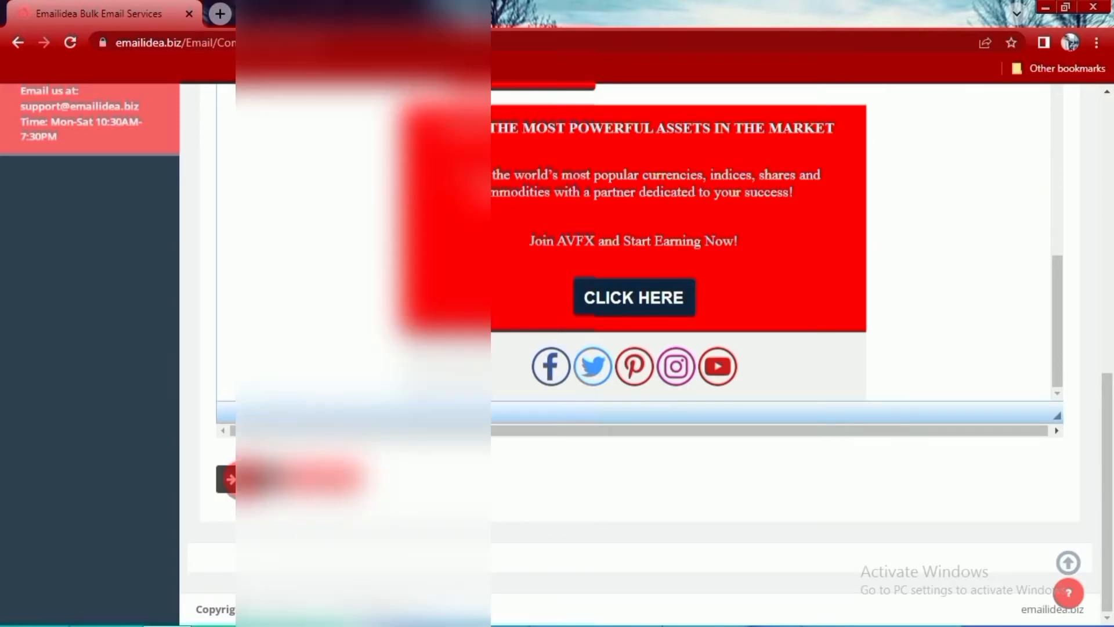
- Review the campaign's confirmation details and send the email to the selected contacts
{"action": "scroll", "coordinate": [805, 386], "scroll_direction": "down", "scroll_amount": 4}
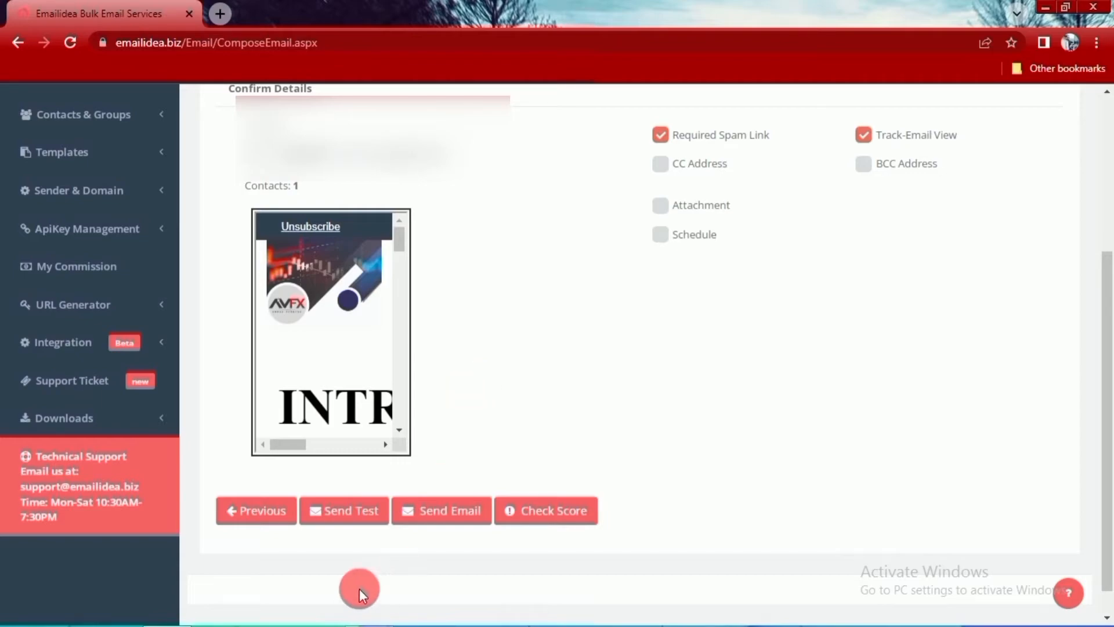
{"action": "left_click", "coordinate": [440, 514]}
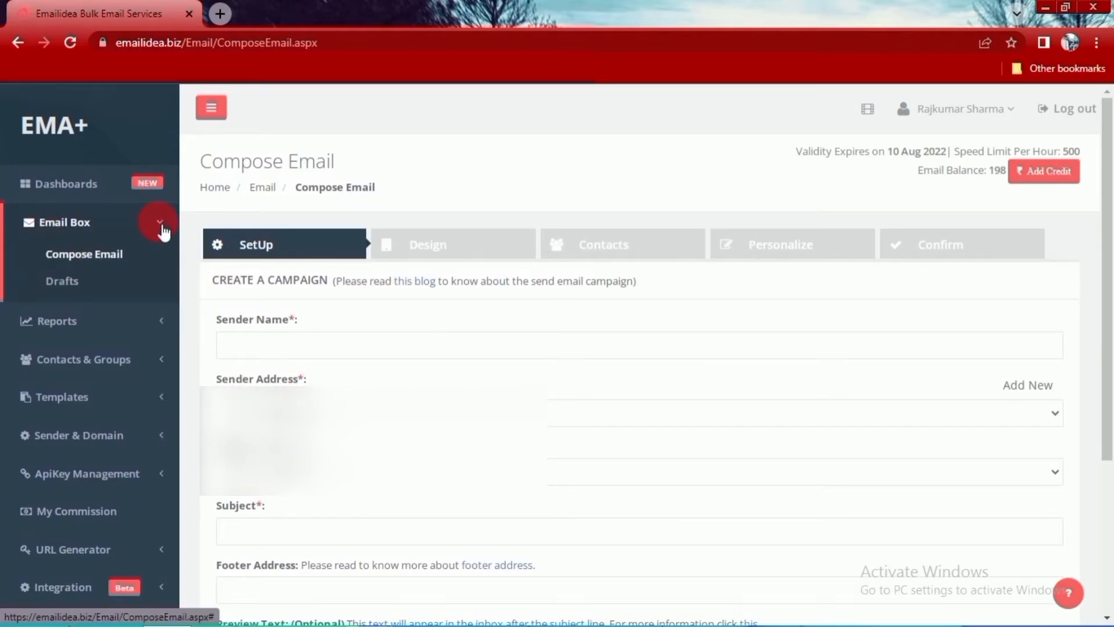
- Open the Drafts list under Email Box and look over the saved email drafts
{"action": "left_click", "coordinate": [112, 225]}
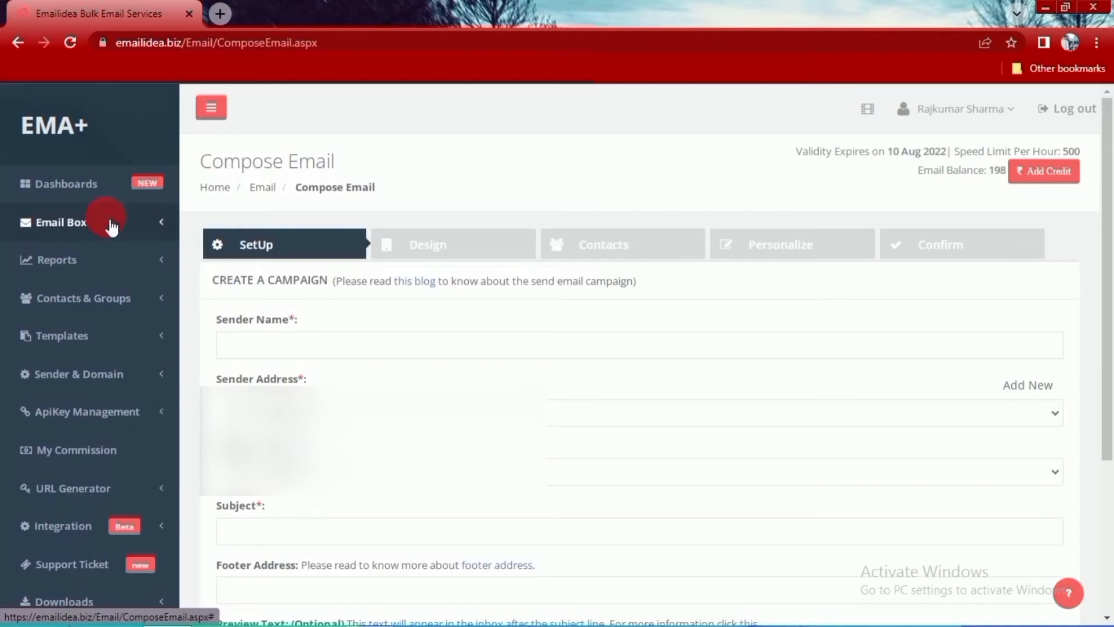
{"action": "left_click", "coordinate": [165, 223]}
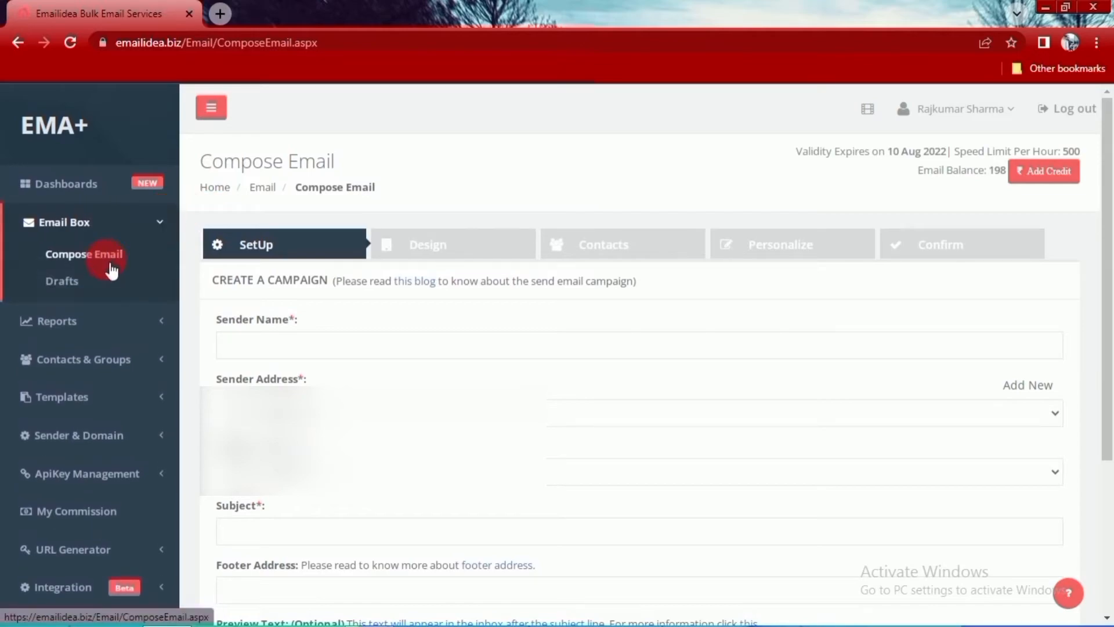
{"action": "left_click", "coordinate": [76, 288]}
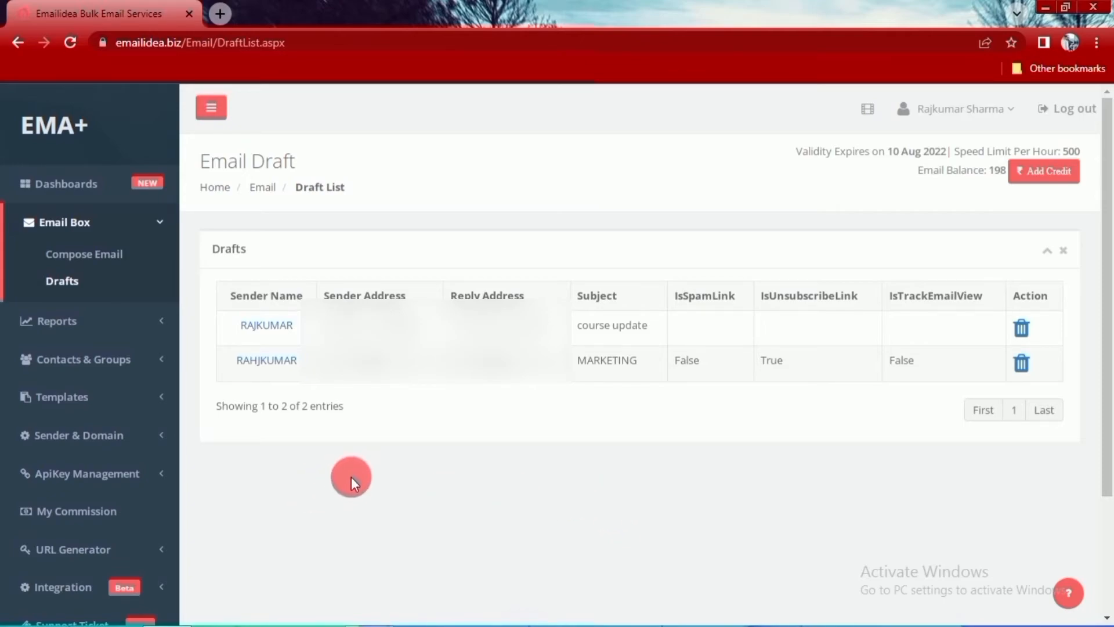
{"action": "left_click", "coordinate": [132, 224]}
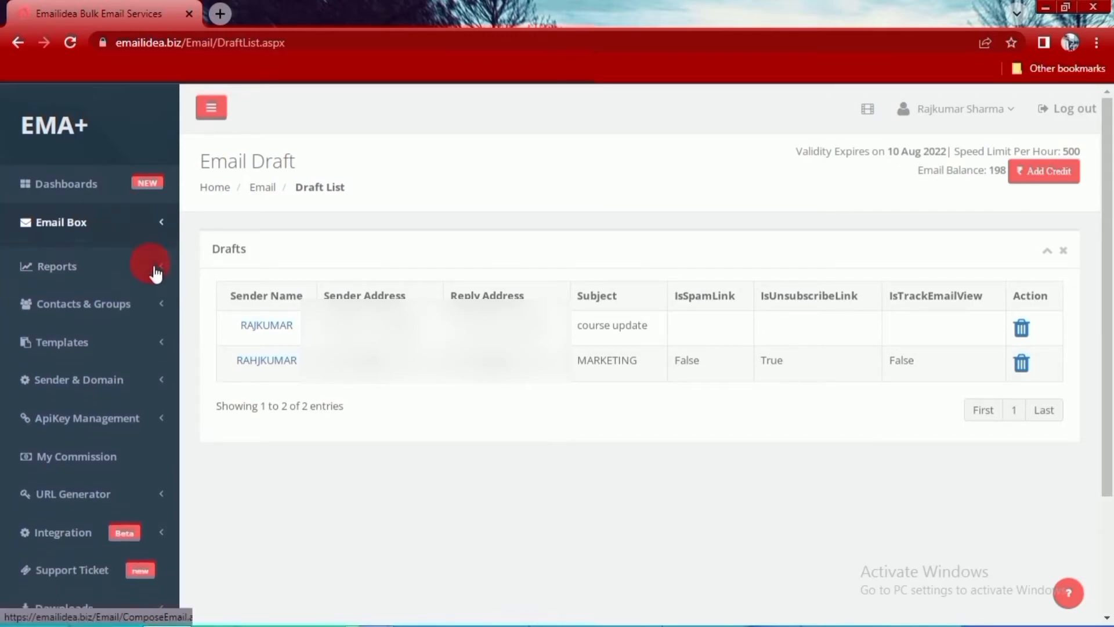
- Open the Email Report and examine its sender, reply-to, subject and date filters and the campaign results
{"action": "left_click", "coordinate": [69, 264]}
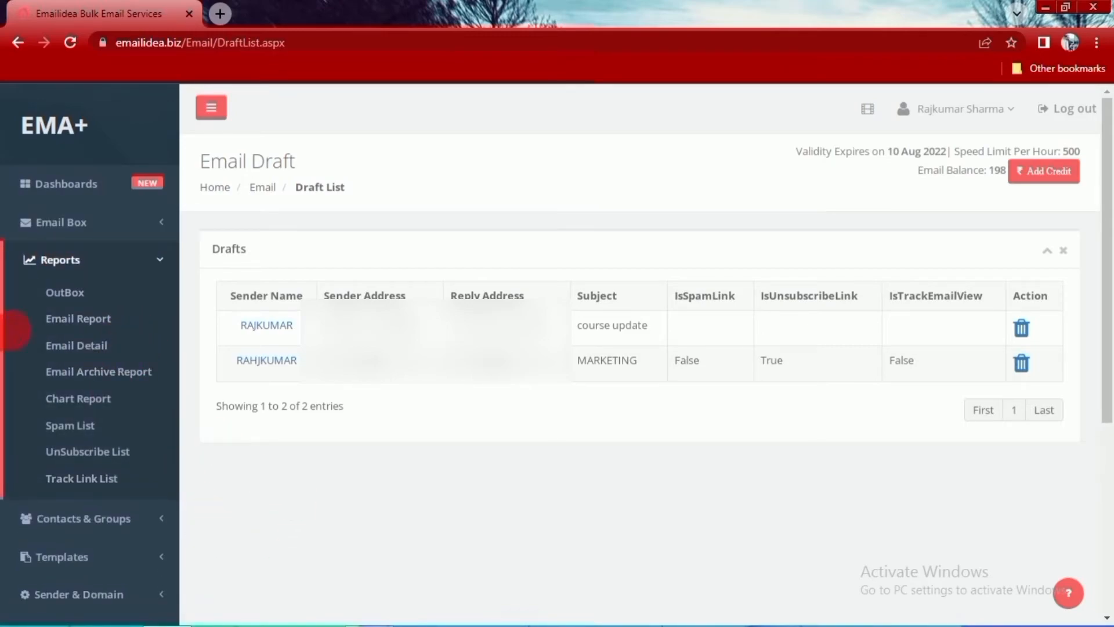
{"action": "left_click", "coordinate": [84, 322]}
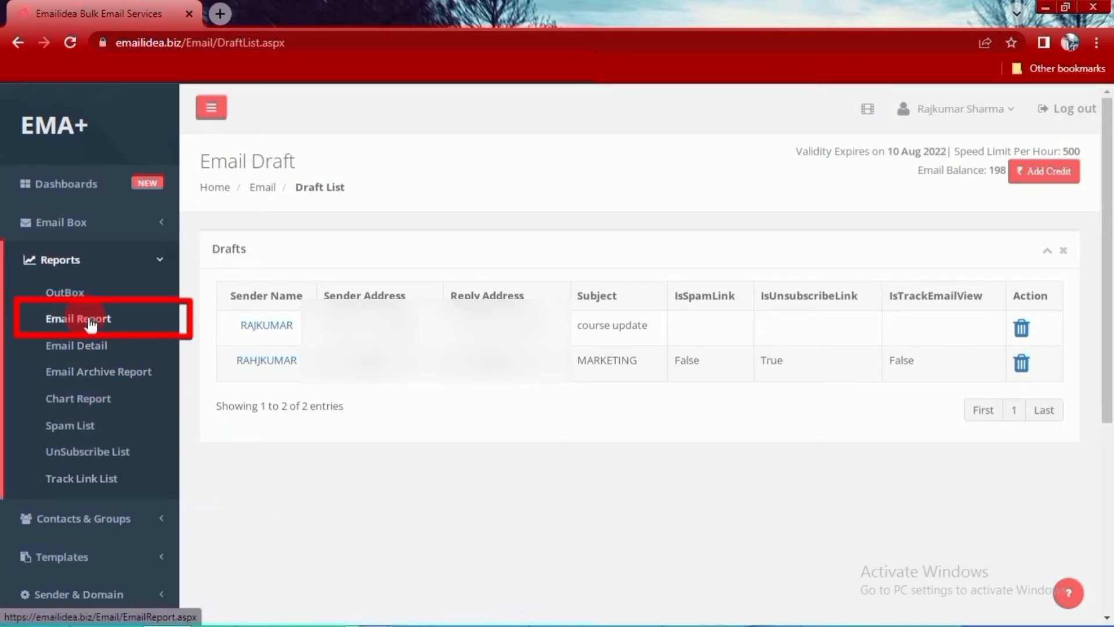
{"action": "left_click", "coordinate": [87, 320]}
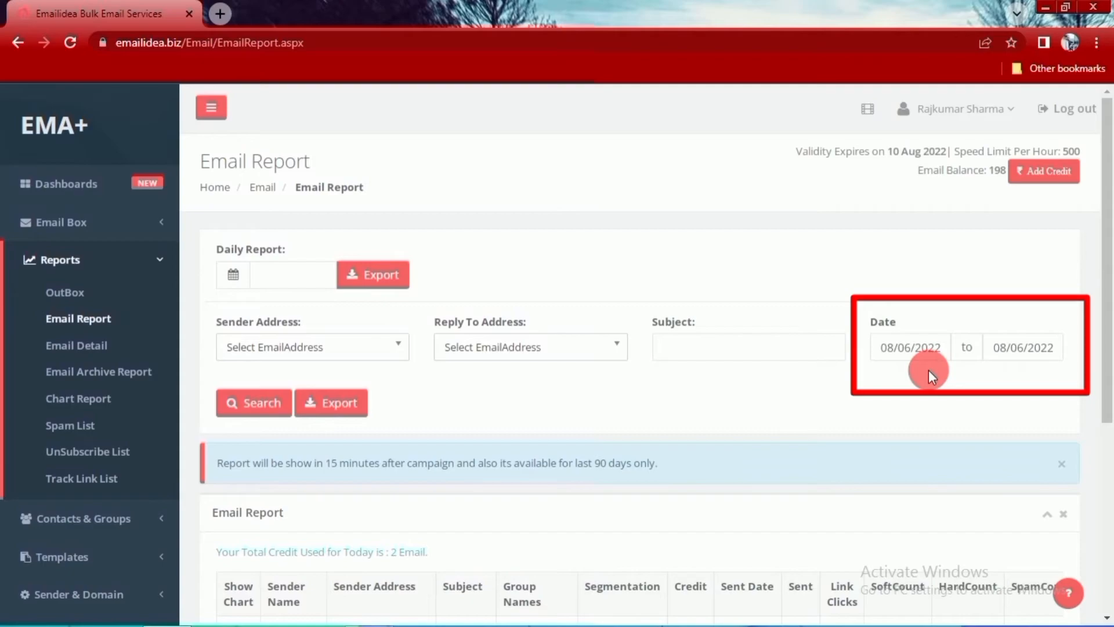
{"action": "scroll", "coordinate": [702, 407], "scroll_direction": "down", "scroll_amount": 4}
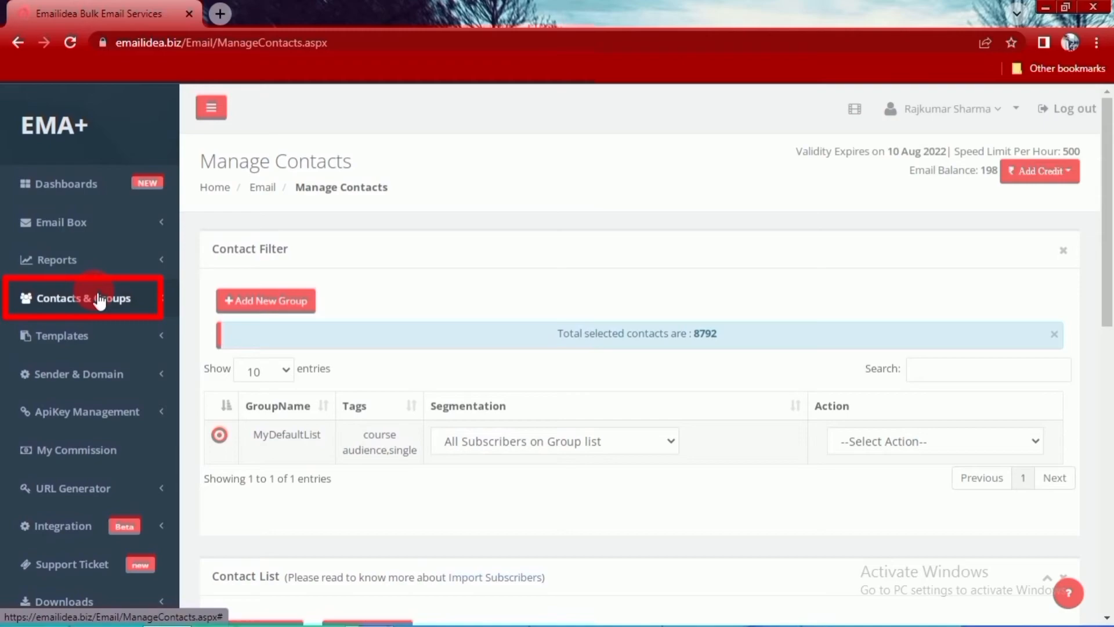
- Examine the Manage Contacts page and the actions available for the MyDefaultList group without choosing one
{"action": "left_click", "coordinate": [41, 299]}
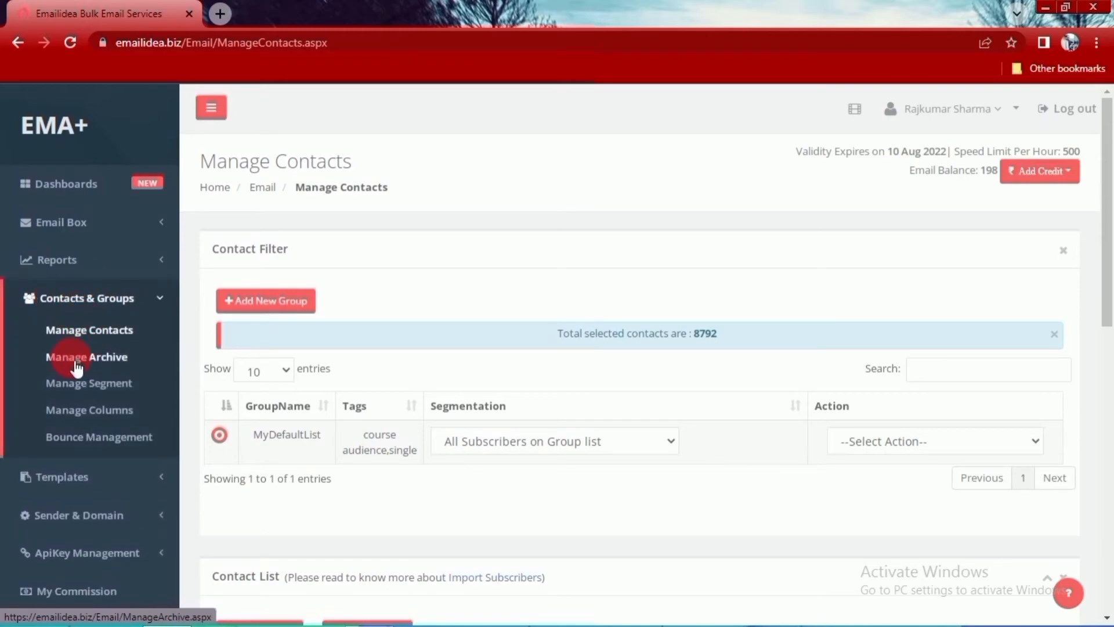
{"action": "left_click", "coordinate": [90, 332]}
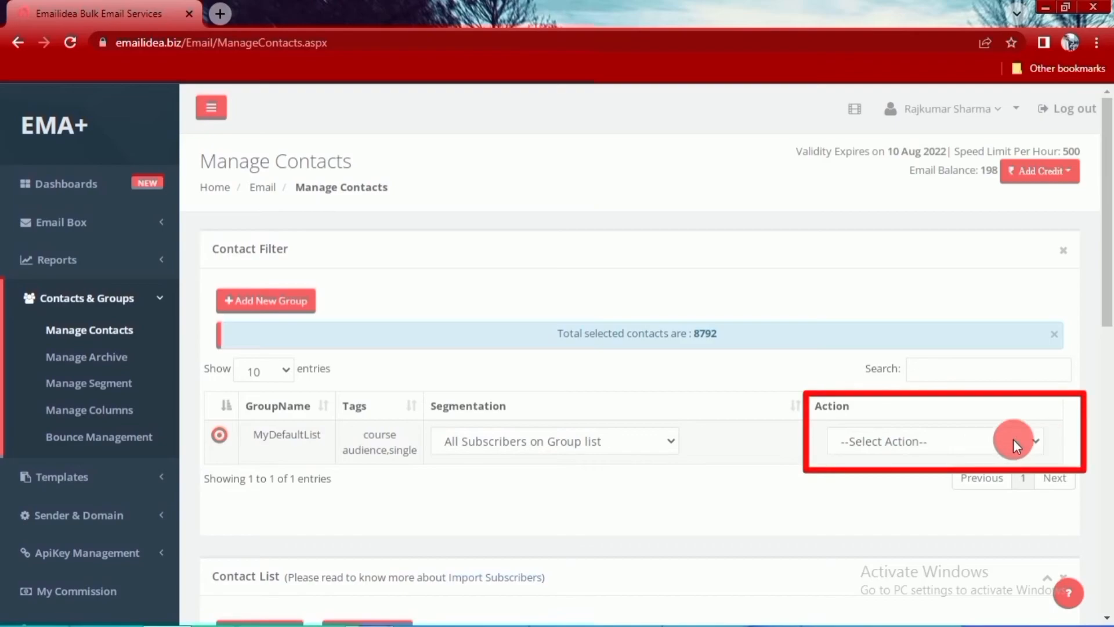
{"action": "left_click", "coordinate": [1036, 442]}
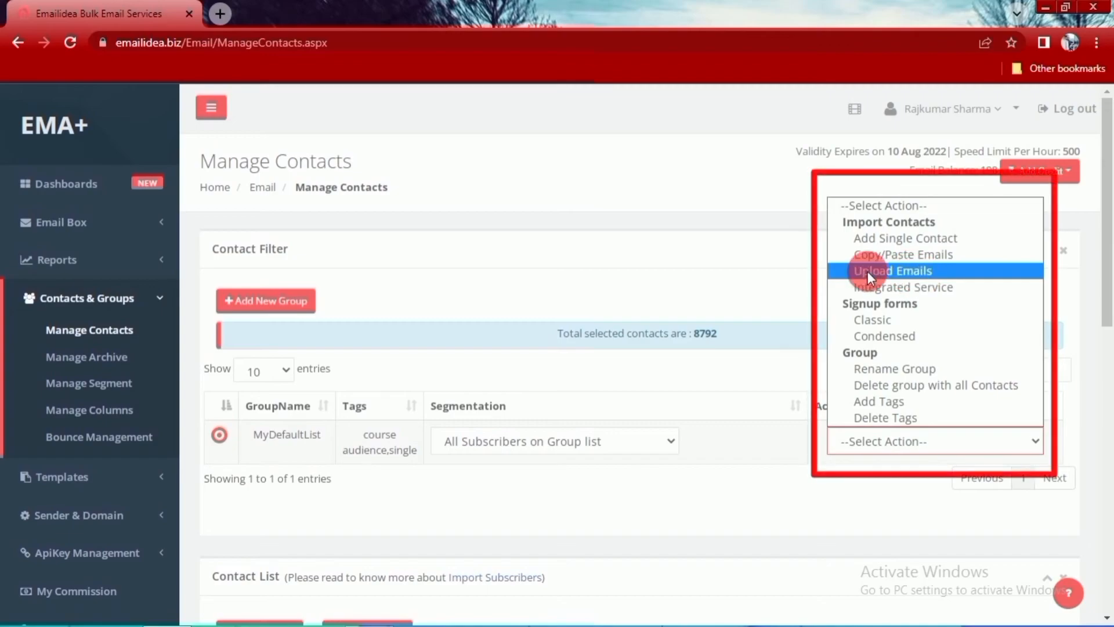
{"action": "left_click", "coordinate": [785, 309]}
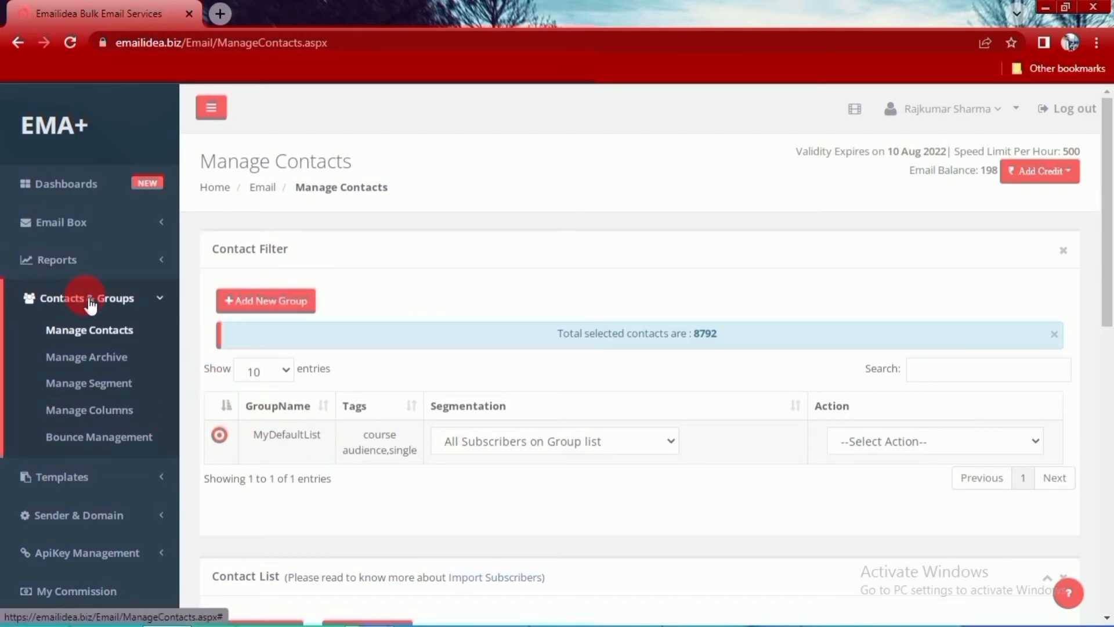
{"action": "left_click", "coordinate": [151, 299]}
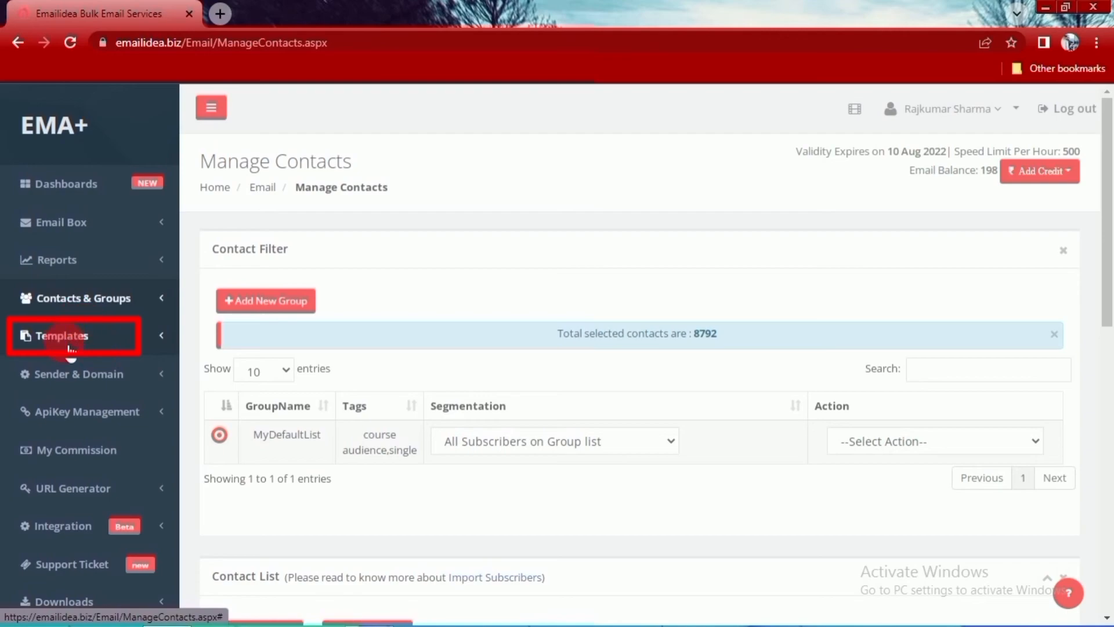
- Look through My Saved Templates, Code Your Own and Themes in Manage Templates, and return to the dashboard
{"action": "left_click", "coordinate": [93, 337]}
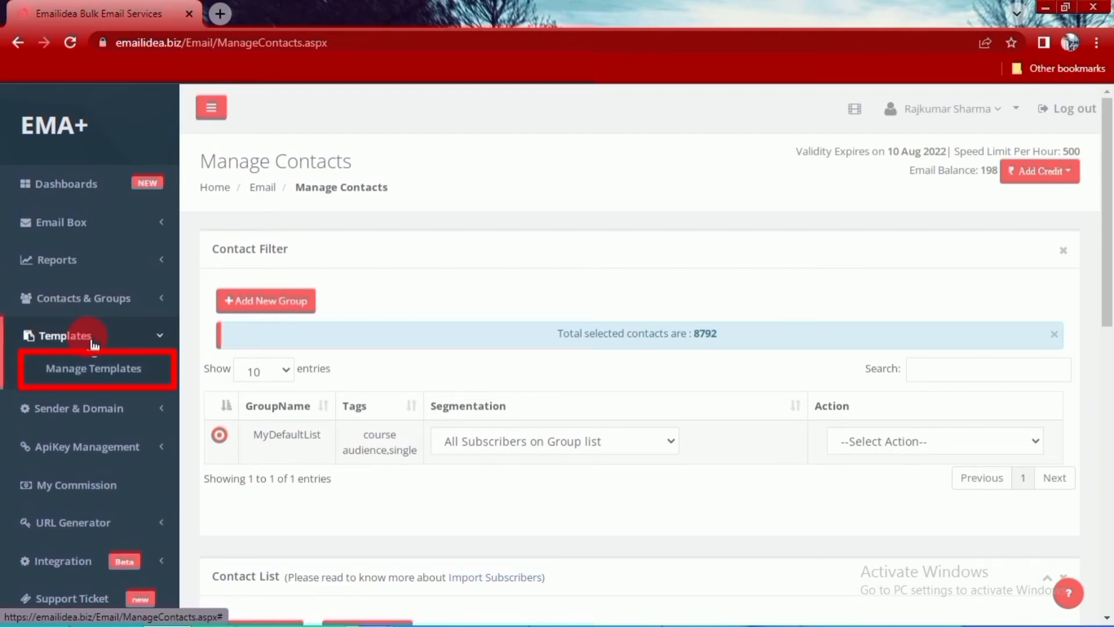
{"action": "left_click", "coordinate": [102, 372]}
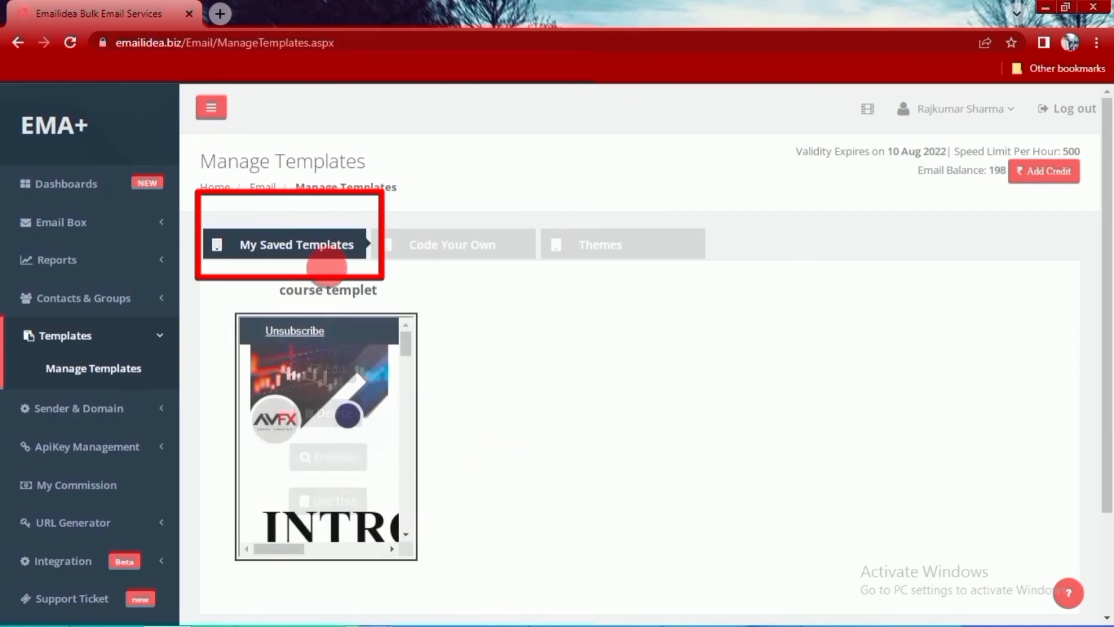
{"action": "left_click", "coordinate": [484, 244]}
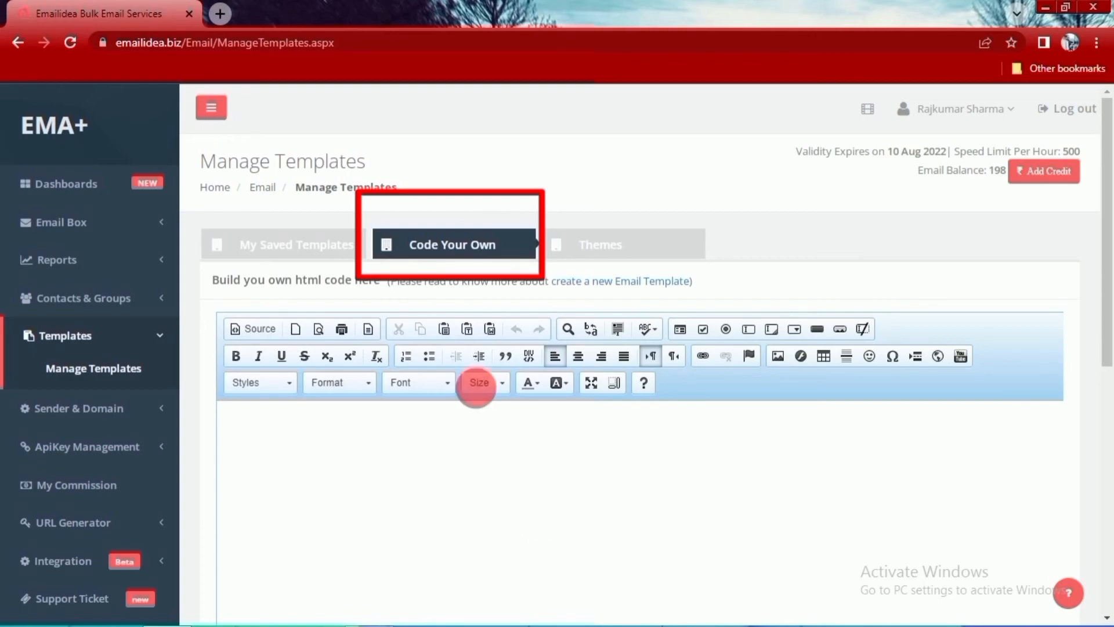
{"action": "left_click", "coordinate": [592, 255]}
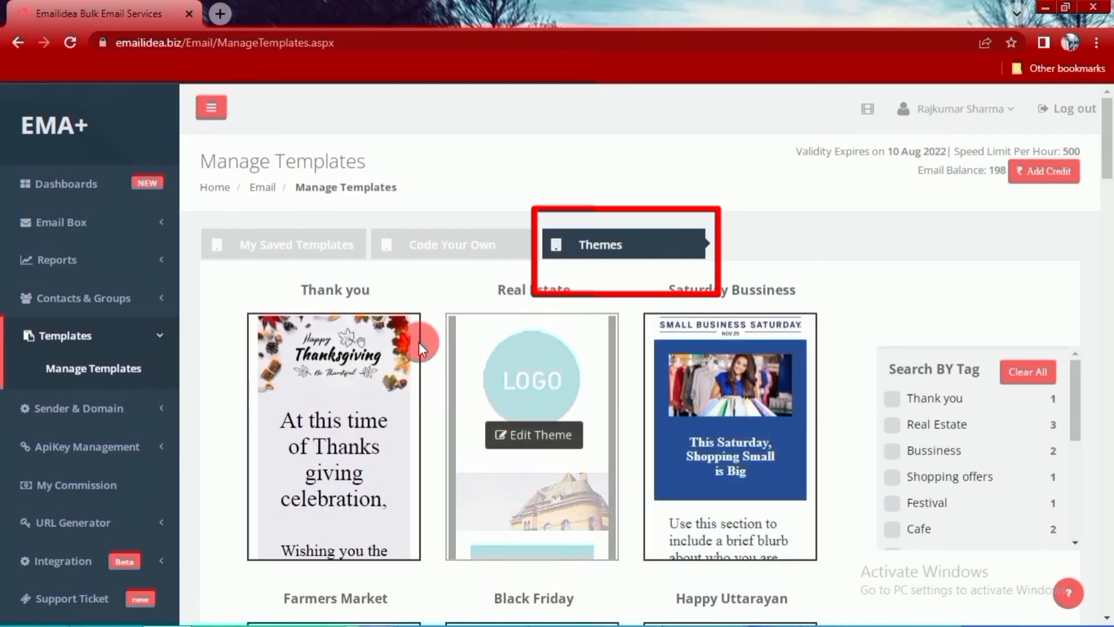
{"action": "left_click", "coordinate": [88, 341]}
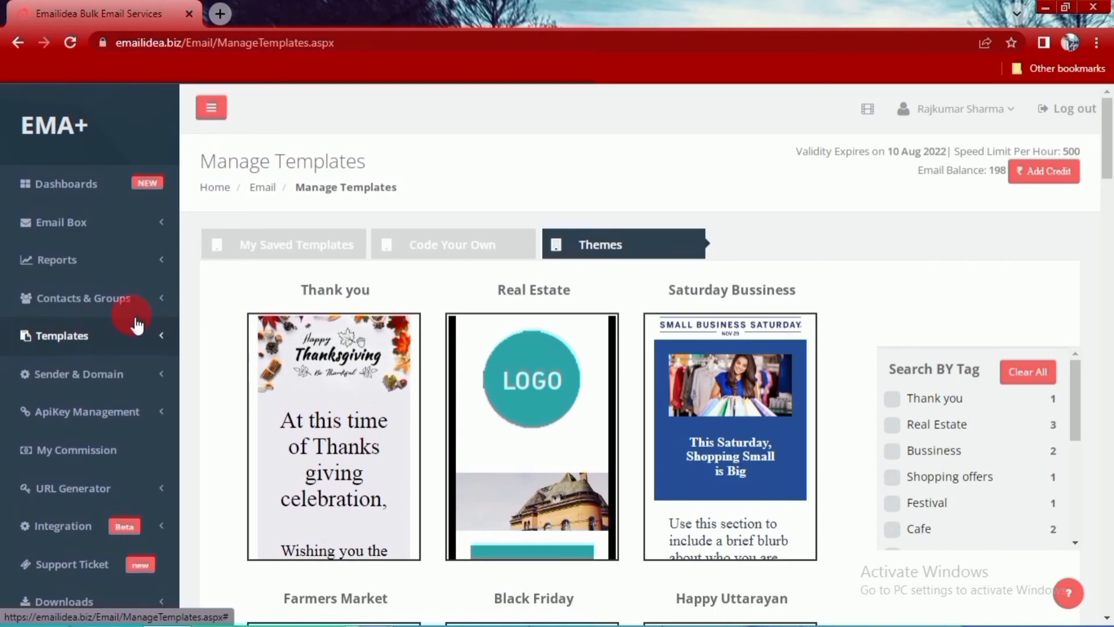
{"action": "left_click", "coordinate": [63, 197]}
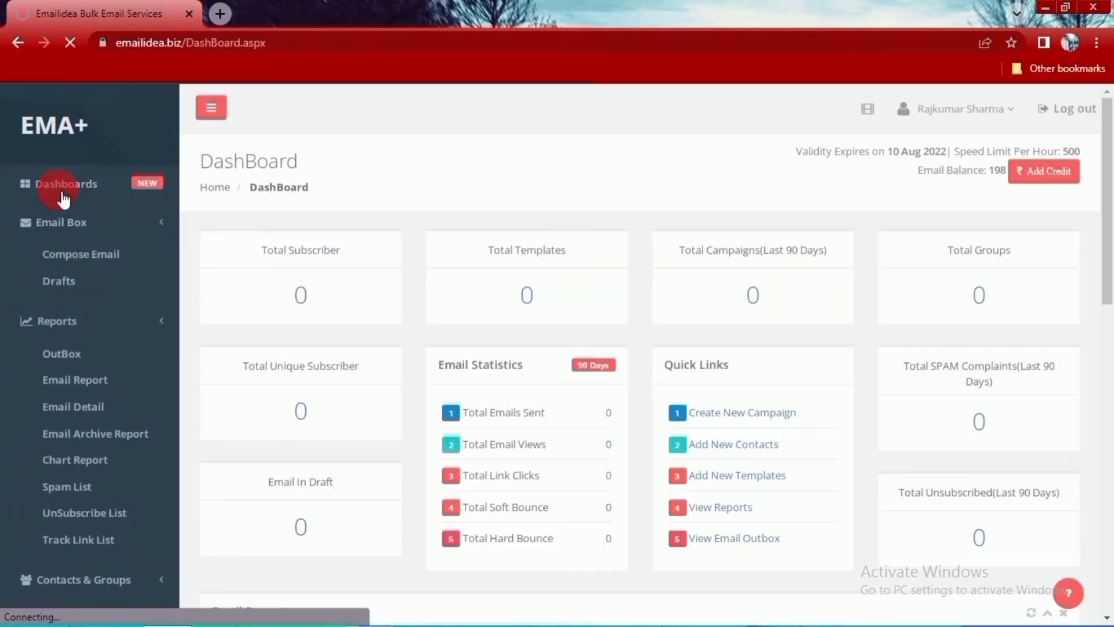